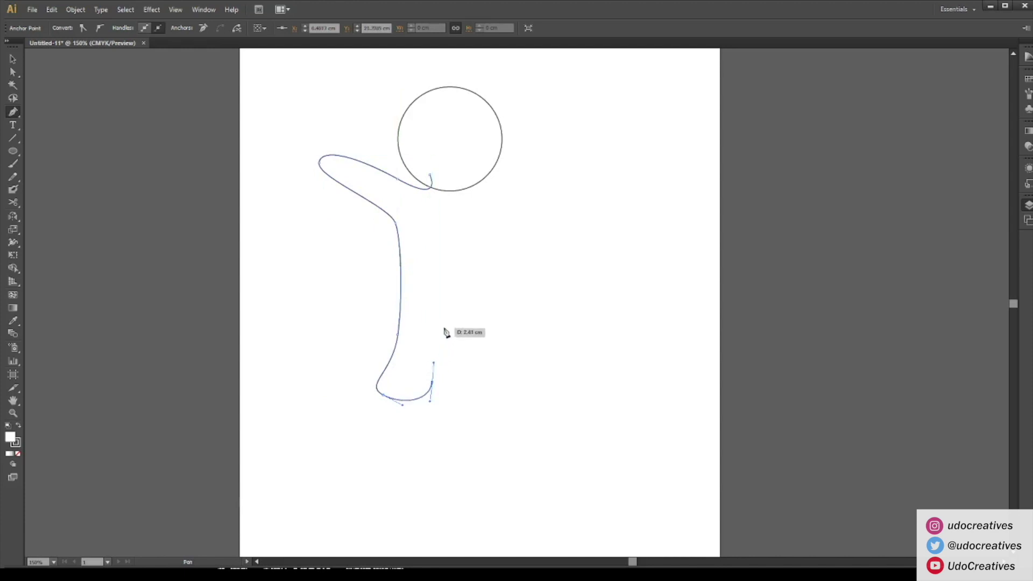
- Close the half-body outline with a crotch curve, a straight centre edge and a neck edge, and refine the curve at the hand's tip
{"action": "left_click_drag", "start_coordinate": [455, 319], "coordinate": [476, 321]}
{"action": "left_click", "coordinate": [454, 177]}
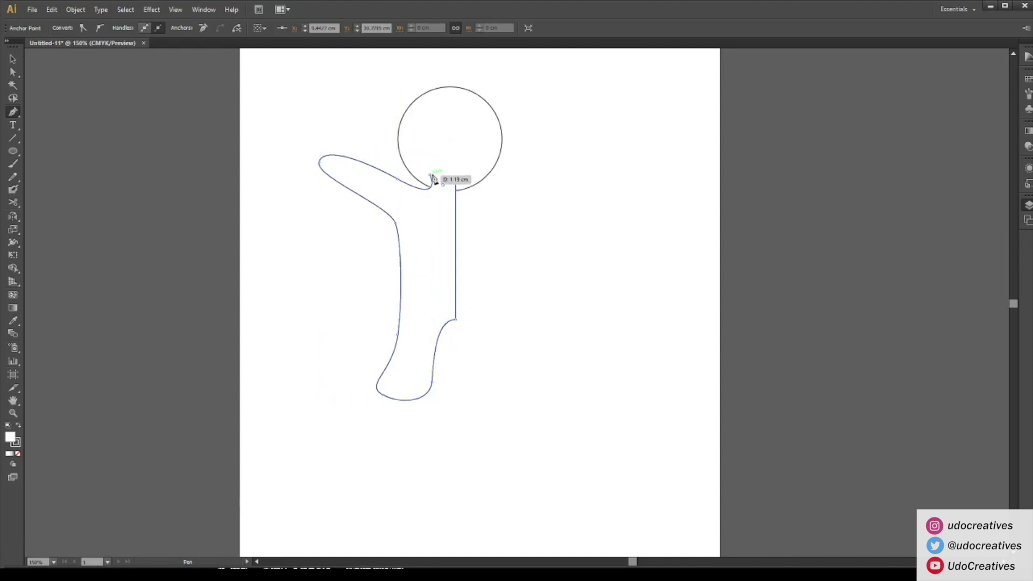
{"action": "key", "text": "a"}
{"action": "left_click_drag", "start_coordinate": [432, 187], "coordinate": [404, 242]}
{"action": "left_click_drag", "start_coordinate": [331, 212], "coordinate": [338, 205]}
{"action": "left_click", "coordinate": [330, 225]}
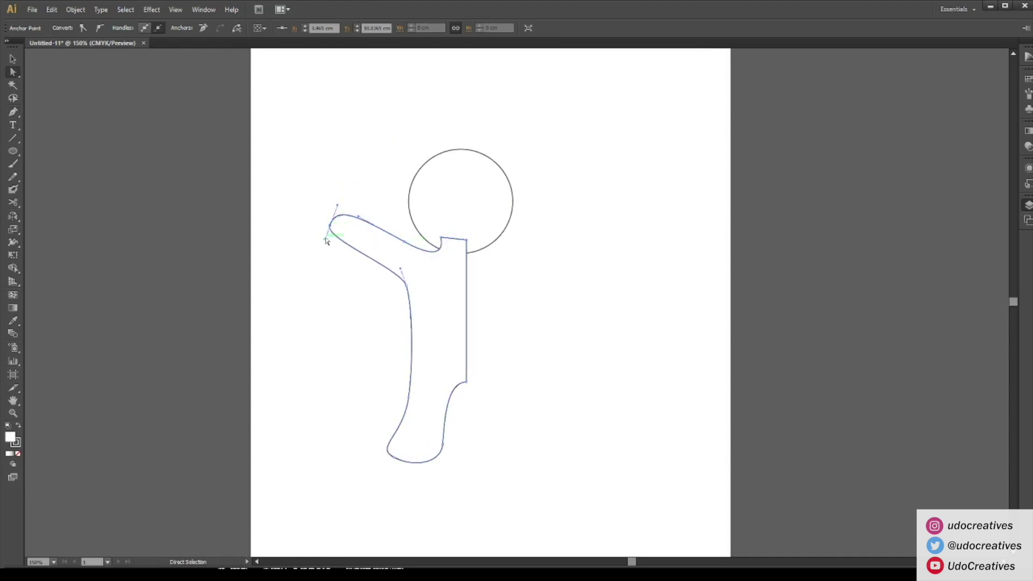
{"action": "left_click", "coordinate": [368, 194]}
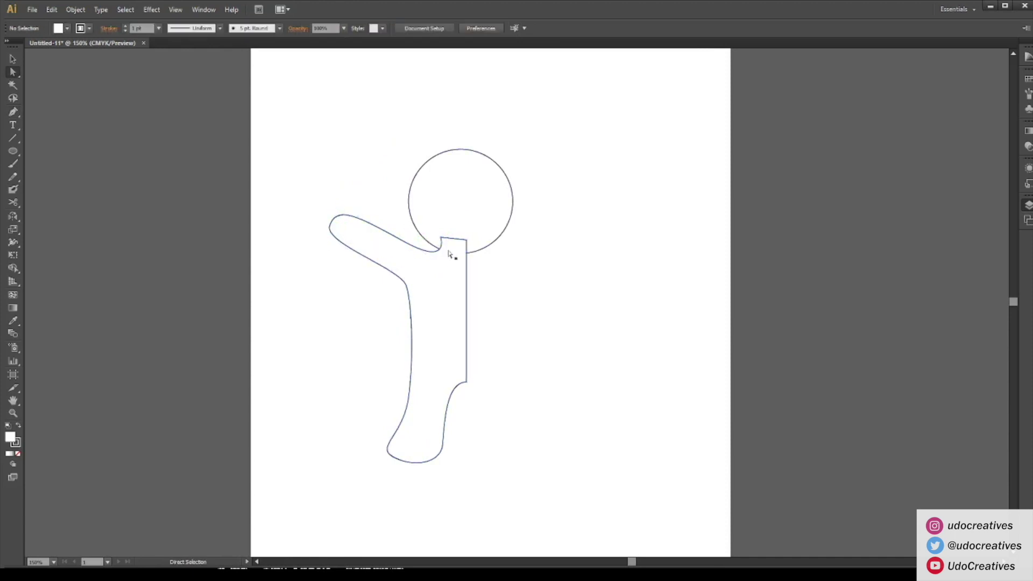
{"action": "left_click", "coordinate": [407, 291]}
{"action": "left_click", "coordinate": [406, 286]}
{"action": "mouse_move", "coordinate": [407, 288]}
{"action": "left_mouse_down"}
{"action": "mouse_move", "coordinate": [422, 290]}
{"action": "mouse_move", "coordinate": [415, 295]}
{"action": "mouse_move", "coordinate": [406, 274]}
{"action": "left_mouse_up"}
{"action": "key", "text": "ctrl+z"}
{"action": "key", "text": "ctrl+z"}
- Reshape the half-body's underarm corner and smooth the curve around the hand by adjusting their anchor points and handles
{"action": "left_click", "coordinate": [411, 289]}
{"action": "left_click_drag", "start_coordinate": [324, 243], "coordinate": [324, 252]}
{"action": "left_click", "coordinate": [310, 239]}
{"action": "left_click", "coordinate": [357, 221]}
{"action": "left_click_drag", "start_coordinate": [336, 204], "coordinate": [340, 201]}
{"action": "left_click", "coordinate": [375, 194]}
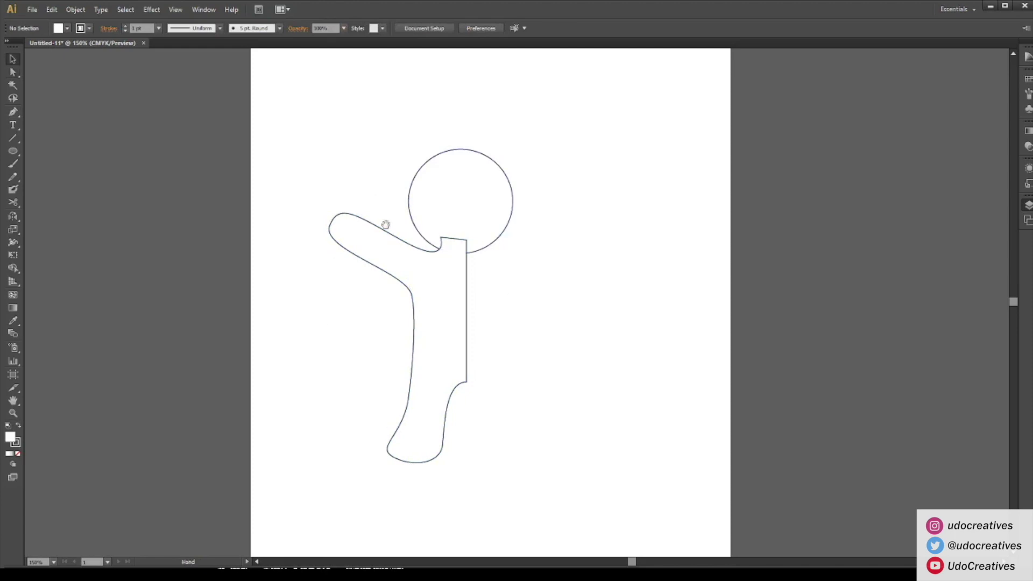
- Create a mirrored copy of the half-body along its straight centre edge and unite the two halves
{"action": "left_click_drag", "start_coordinate": [455, 330], "coordinate": [561, 334]}
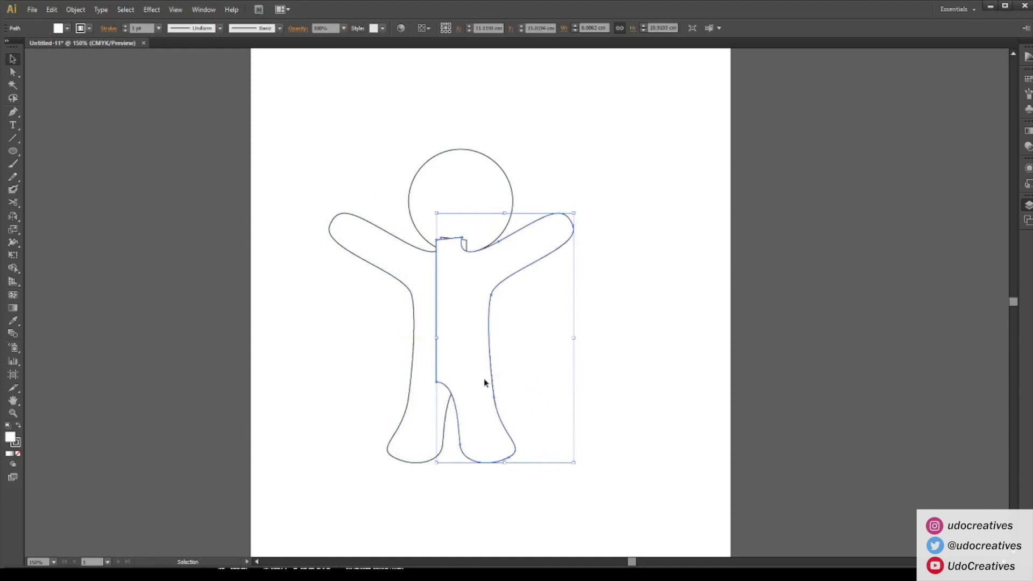
{"action": "left_click_drag", "start_coordinate": [484, 383], "coordinate": [415, 304]}
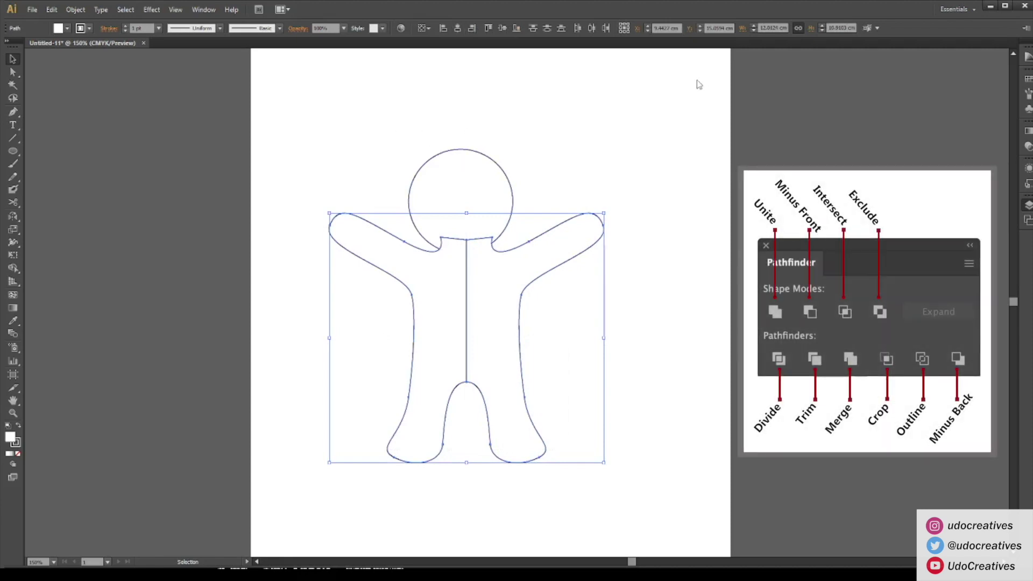
{"action": "left_click", "coordinate": [679, 81]}
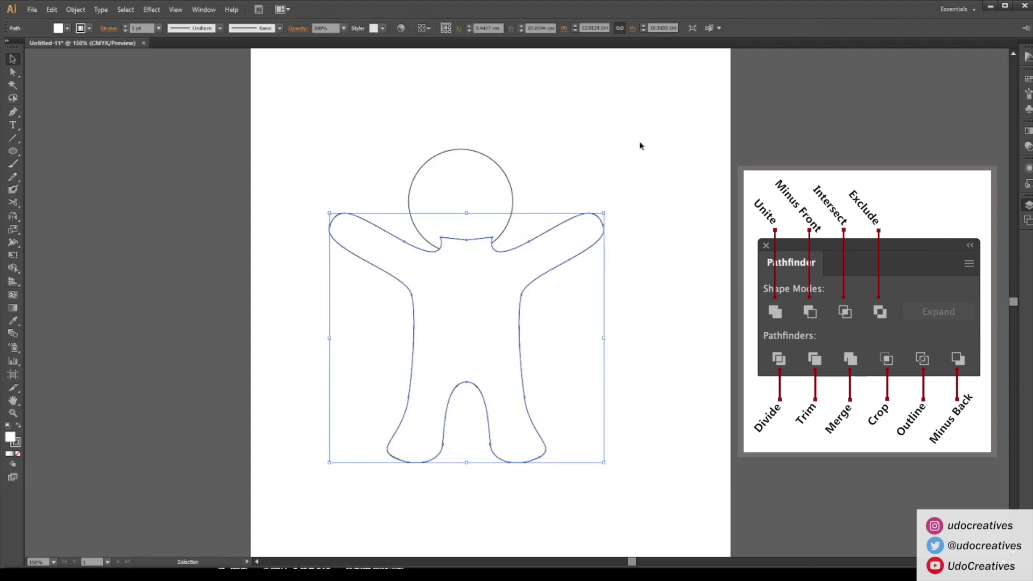
- Centre the head circle and the body horizontally and unite them into one gingerbread silhouette
{"action": "left_click", "coordinate": [575, 311]}
{"action": "left_click_drag", "start_coordinate": [498, 363], "coordinate": [429, 381]}
{"action": "left_click_drag", "start_coordinate": [560, 198], "coordinate": [328, 420]}
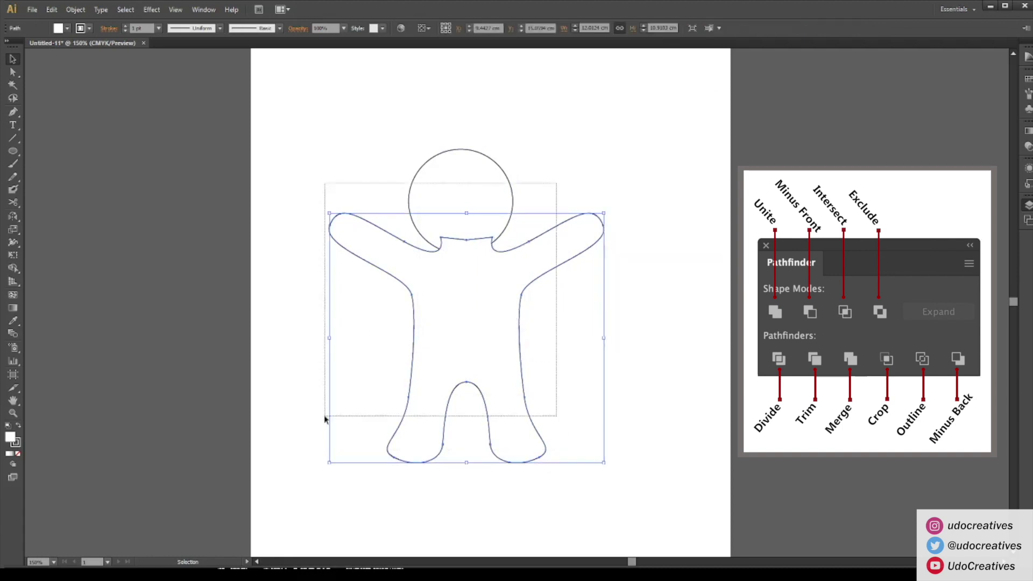
{"action": "left_click", "coordinate": [462, 26]}
{"action": "left_click", "coordinate": [564, 177]}
{"action": "left_click", "coordinate": [460, 199]}
{"action": "key", "text": "ctrl+a"}
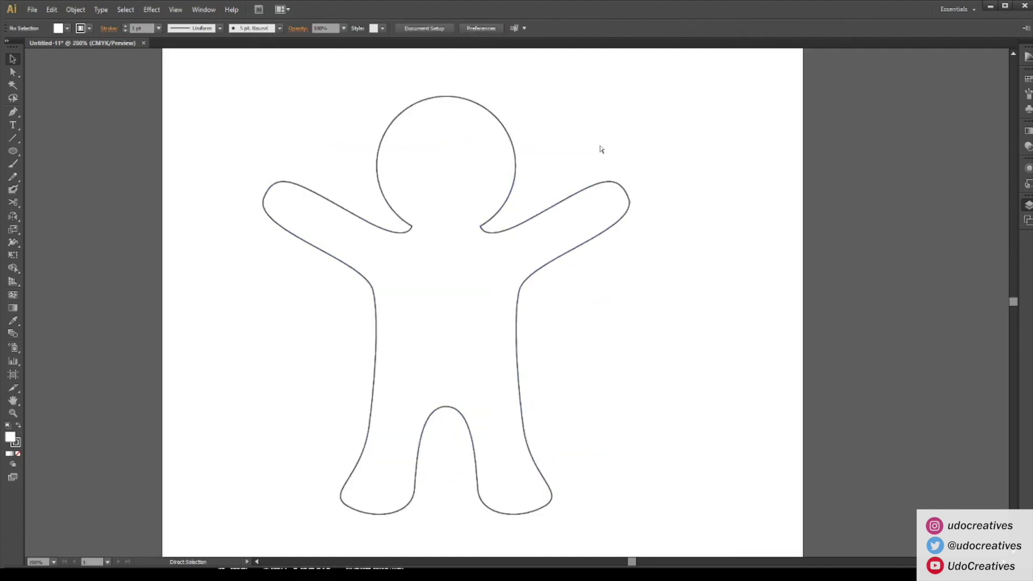
- Draw a short arched eyebrow curve in the upper left of the head with the Pen tool
{"action": "key", "text": "ctrl+plus"}
{"action": "left_click_drag", "start_coordinate": [414, 283], "coordinate": [426, 401]}
{"action": "left_click_drag", "start_coordinate": [401, 444], "coordinate": [296, 318]}
{"action": "key", "text": "space"}
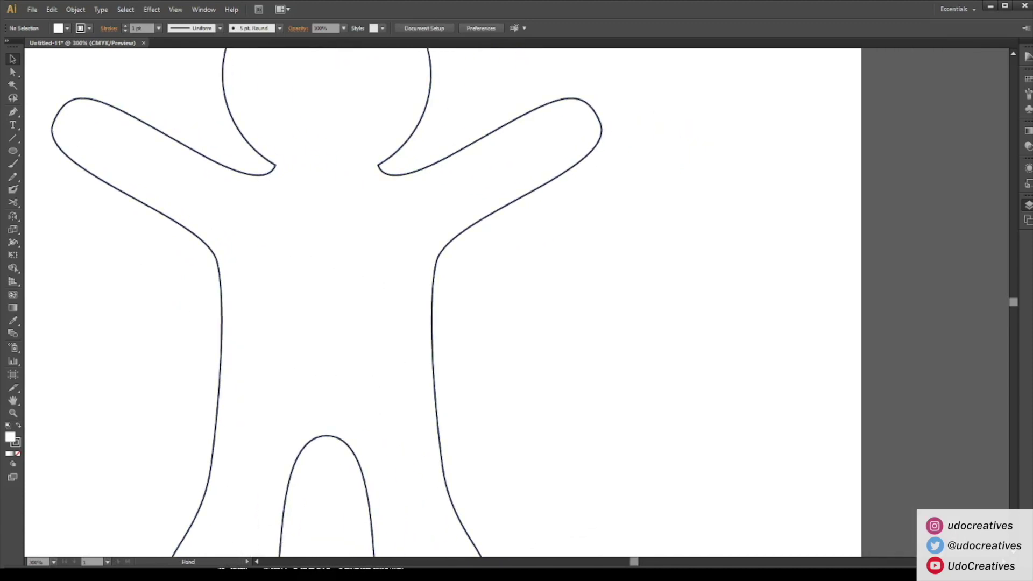
{"action": "left_click_drag", "start_coordinate": [398, 287], "coordinate": [465, 392]}
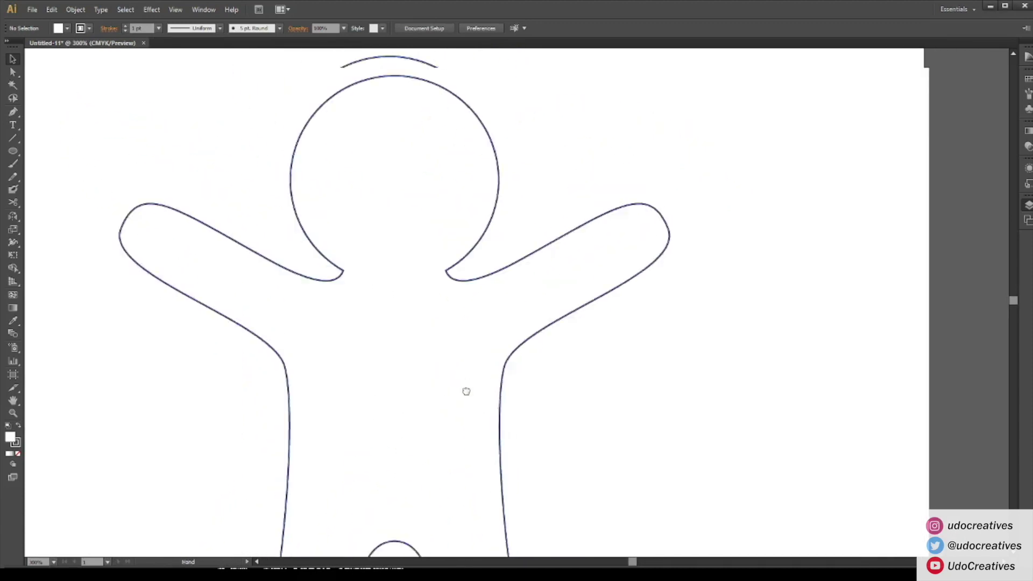
{"action": "left_click_drag", "start_coordinate": [424, 257], "coordinate": [449, 352]}
{"action": "key", "text": "l"}
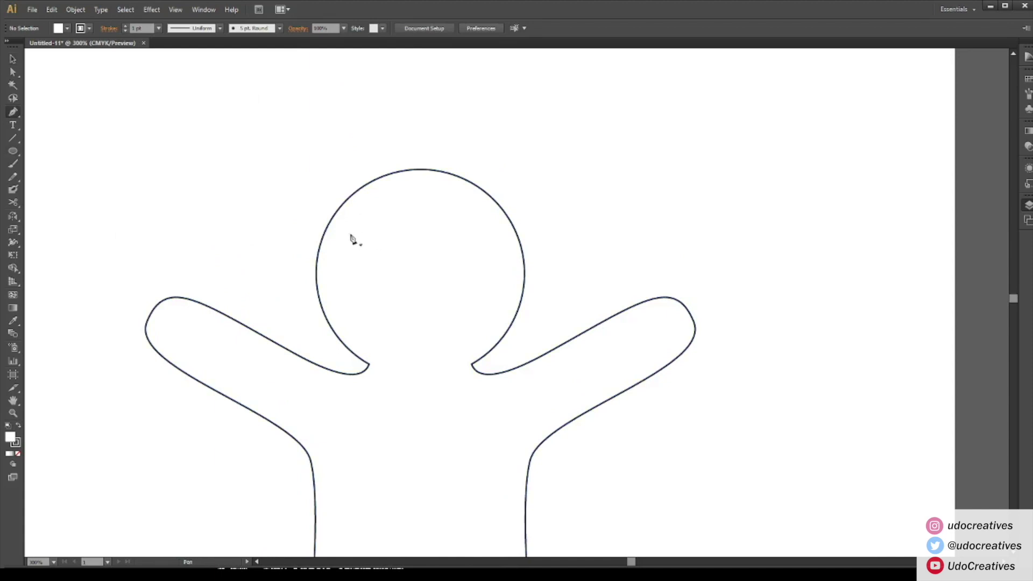
{"action": "left_click", "coordinate": [349, 235]}
{"action": "left_click_drag", "start_coordinate": [439, 232], "coordinate": [436, 231]}
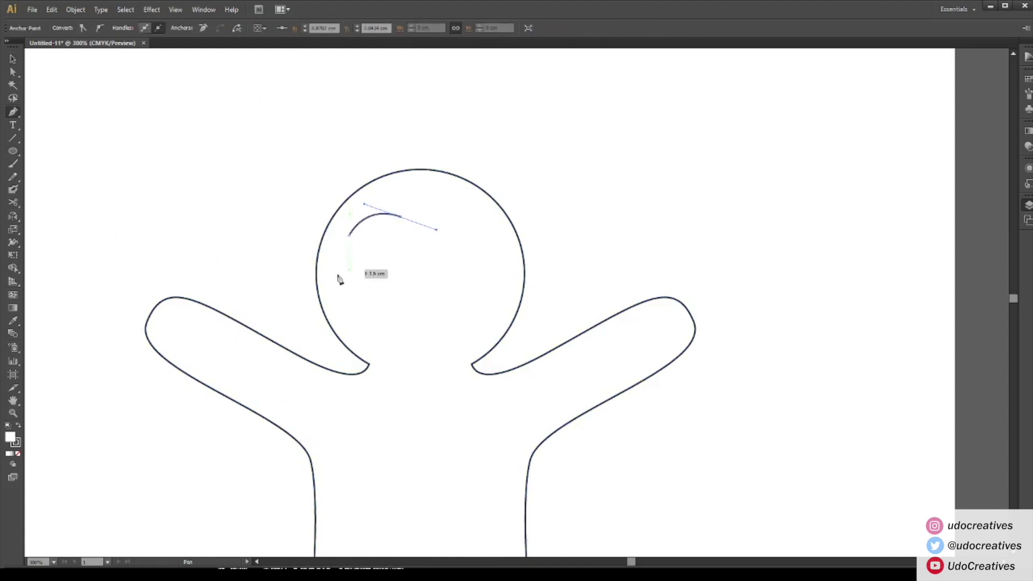
- Give the eyebrow curve no fill and an 8 pt black stroke with rounded ends
{"action": "key", "text": "v"}
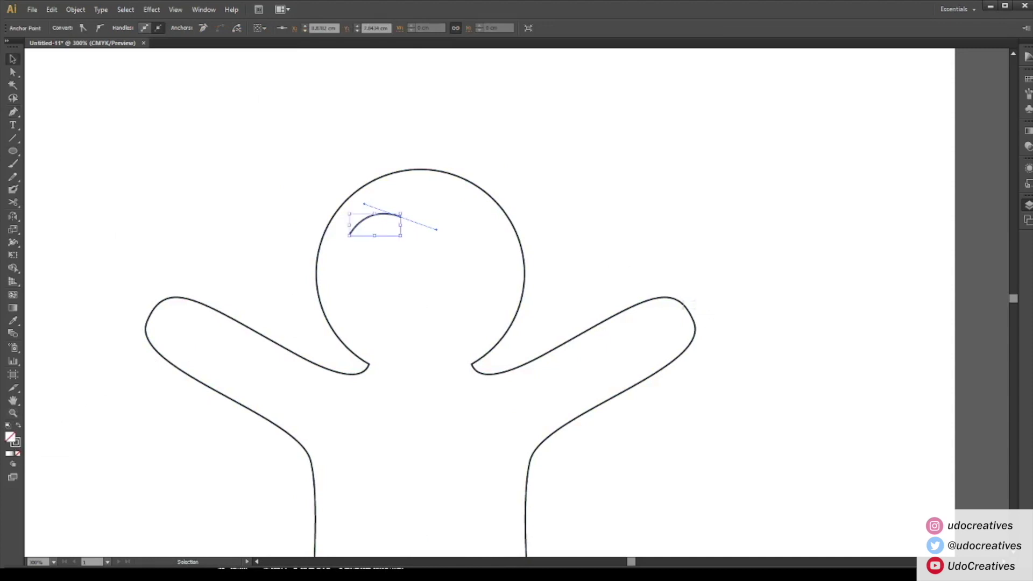
{"action": "key", "text": "Return"}
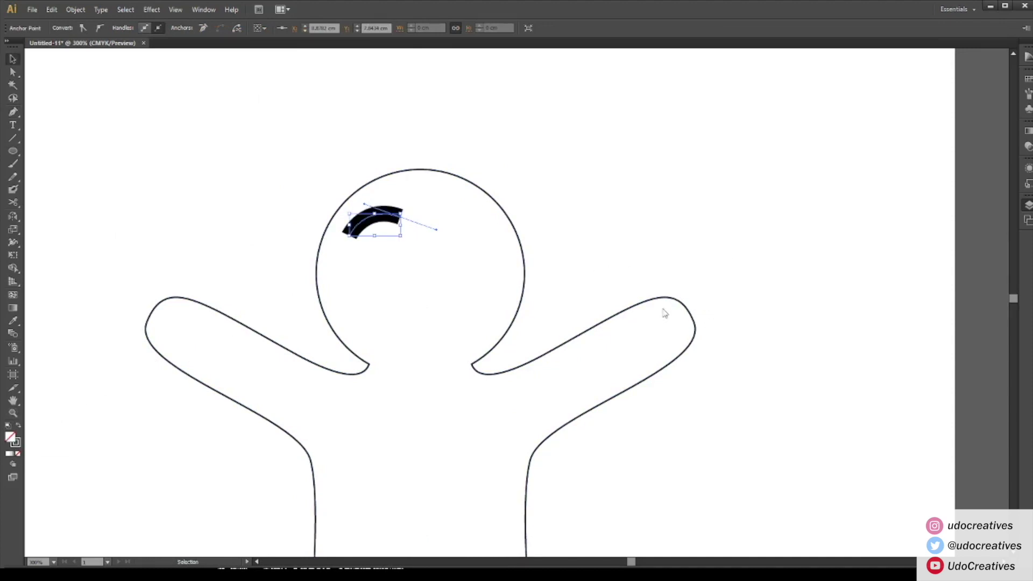
{"action": "left_click", "coordinate": [695, 316]}
- Shorten the eyebrow by moving its inner end anchor slightly outward and adjusting the curve
{"action": "key", "text": "a"}
{"action": "left_click_drag", "start_coordinate": [400, 216], "coordinate": [371, 211]}
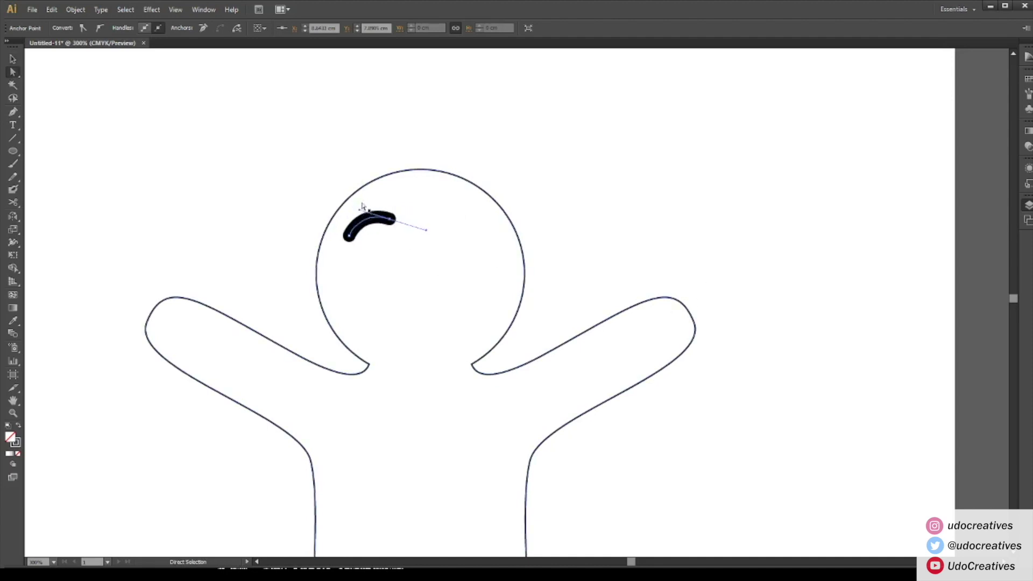
{"action": "left_click", "coordinate": [376, 182]}
{"action": "key", "text": "v"}
{"action": "left_click", "coordinate": [386, 220]}
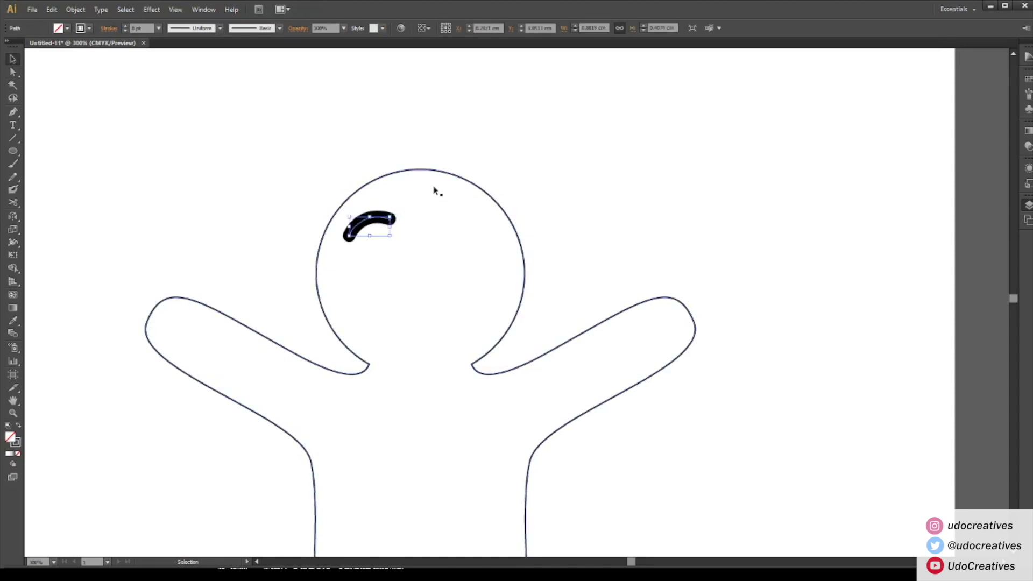
- Draw a circular eye about 0.74 cm wide beneath the eyebrow, with a black fill and no stroke
{"action": "key", "text": "l"}
{"action": "mouse_move", "coordinate": [362, 242]}
{"action": "left_mouse_down"}
{"action": "mouse_move", "coordinate": [397, 277]}
{"action": "mouse_move", "coordinate": [385, 264]}
{"action": "mouse_move", "coordinate": [383, 279]}
{"action": "left_mouse_up"}
{"action": "key", "text": "v"}
{"action": "double_click", "coordinate": [388, 224]}
{"action": "key", "text": "ctrl+z"}
{"action": "double_click", "coordinate": [321, 180]}
- Move the eyebrow down a little and shift the eye slightly up towards it
{"action": "left_click_drag", "start_coordinate": [386, 221], "coordinate": [384, 237]}
{"action": "left_click_drag", "start_coordinate": [375, 276], "coordinate": [373, 276]}
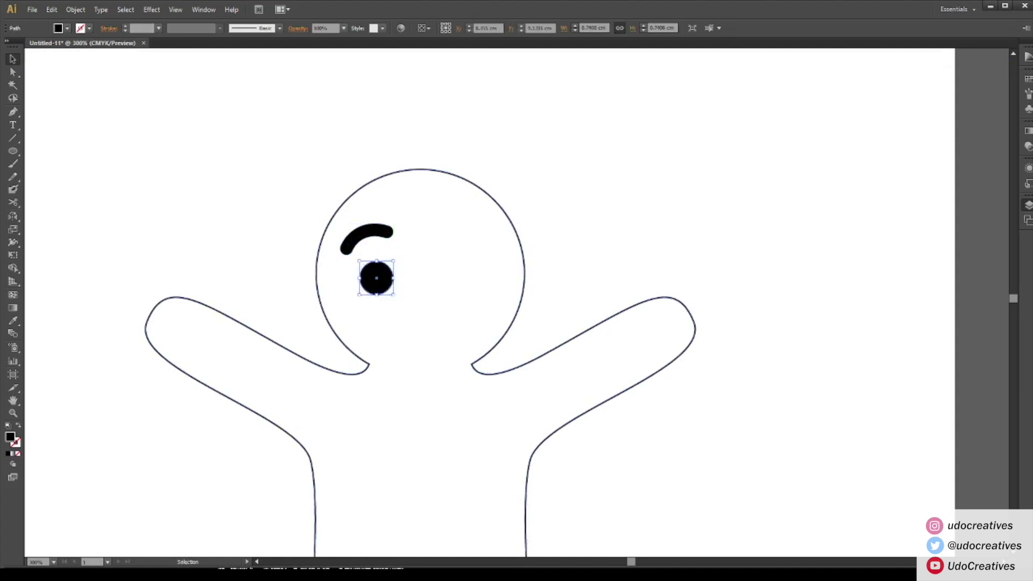
{"action": "left_click", "coordinate": [230, 570]}
{"action": "left_click_drag", "start_coordinate": [376, 277], "coordinate": [376, 269]}
- Make a curved smile with a 4 pt stroke below the eye and trim both ends at added anchor points
{"action": "key", "text": "p"}
{"action": "scroll", "coordinate": [293, 258], "scroll_direction": "up", "scroll_amount": 2}
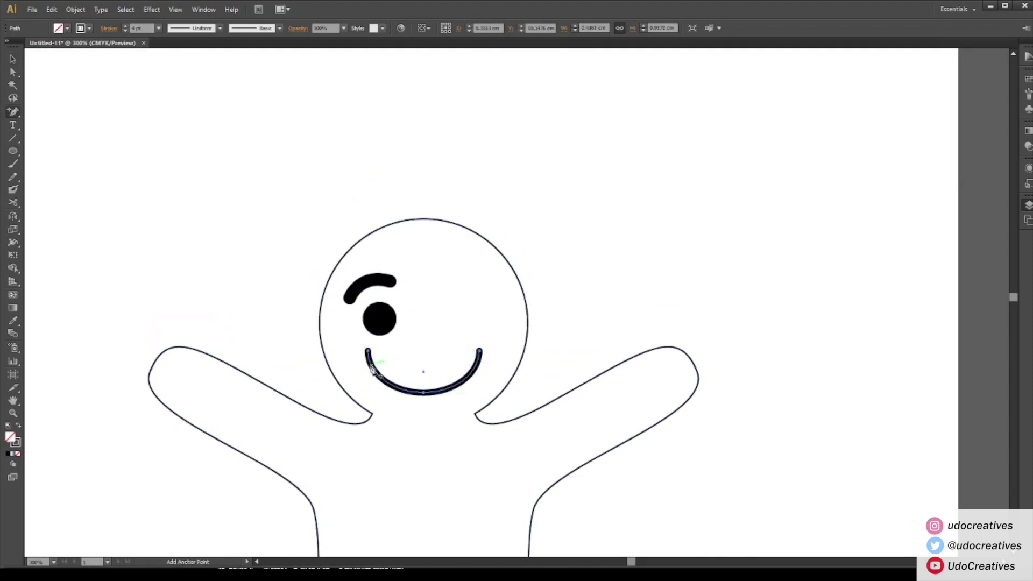
{"action": "left_click", "coordinate": [372, 369]}
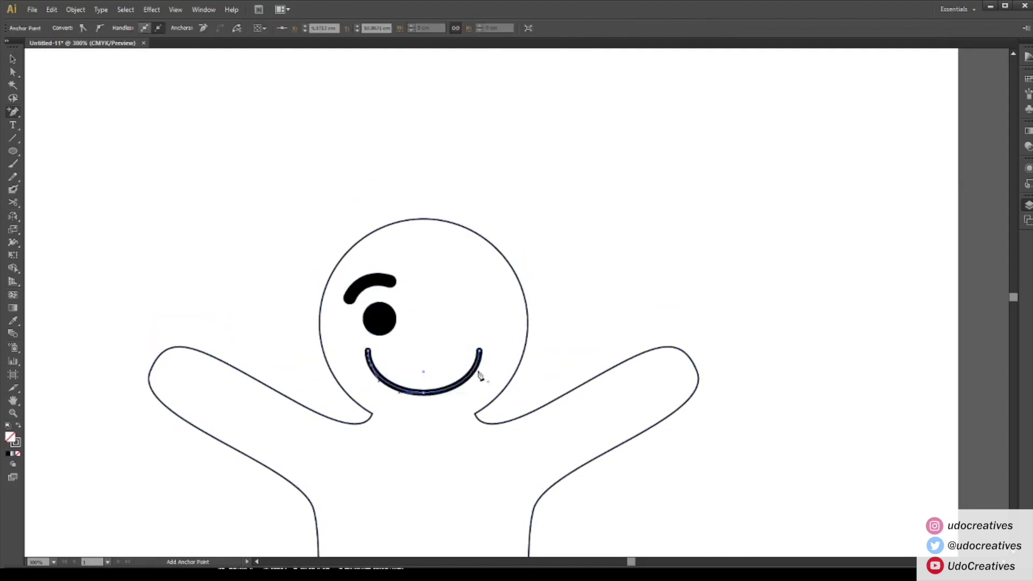
{"action": "left_click", "coordinate": [477, 373]}
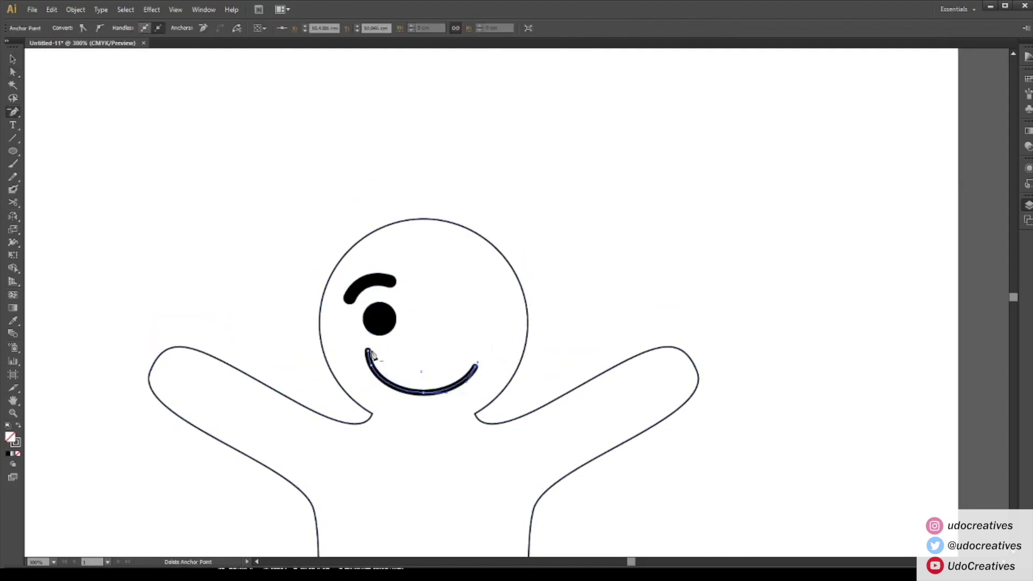
{"action": "key", "text": "v"}
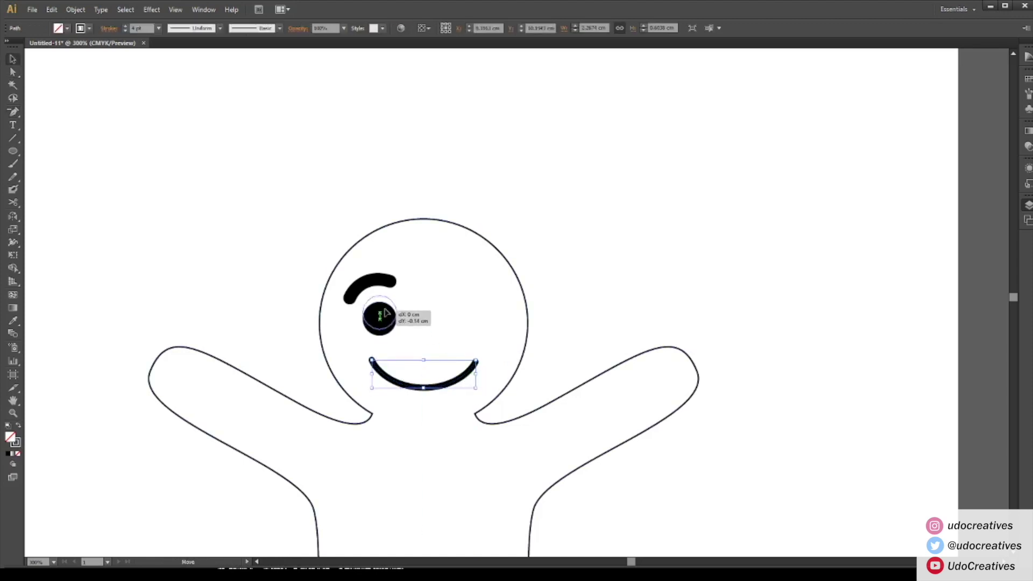
- Shrink the eye slightly and place a mirrored copy of the eye and eyebrow on the other side of the face
{"action": "left_click", "coordinate": [380, 314]}
{"action": "left_click", "coordinate": [381, 281], "text": "shift"}
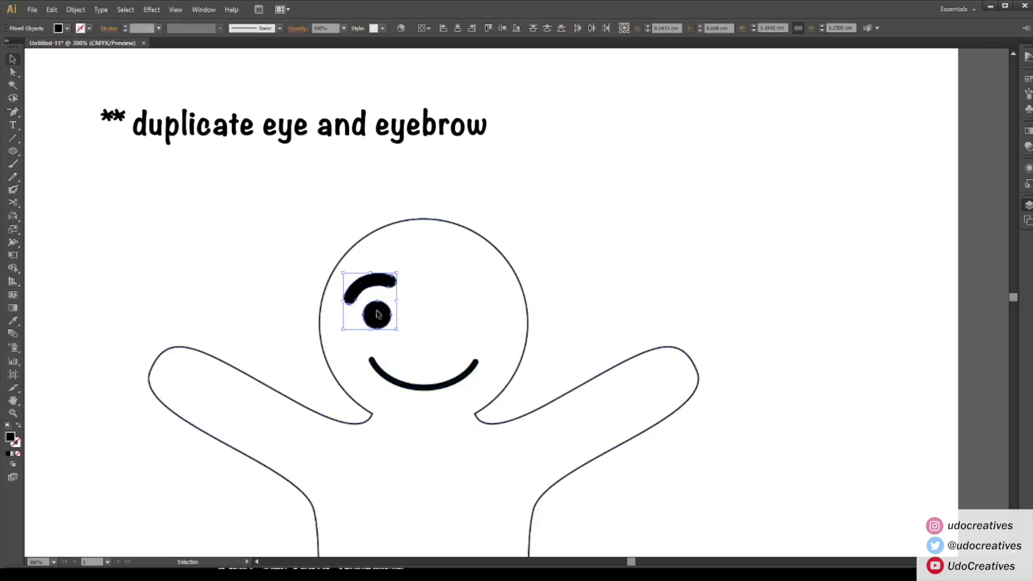
{"action": "left_click_drag", "start_coordinate": [368, 316], "coordinate": [457, 316]}
{"action": "left_click", "coordinate": [596, 421]}
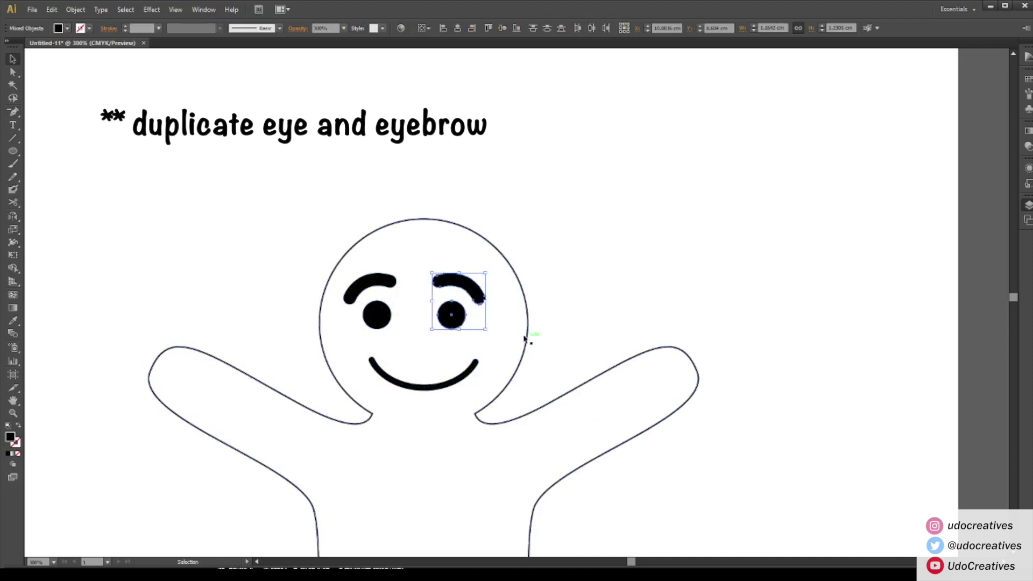
{"action": "left_click_drag", "start_coordinate": [454, 317], "coordinate": [472, 318]}
{"action": "left_click", "coordinate": [548, 289]}
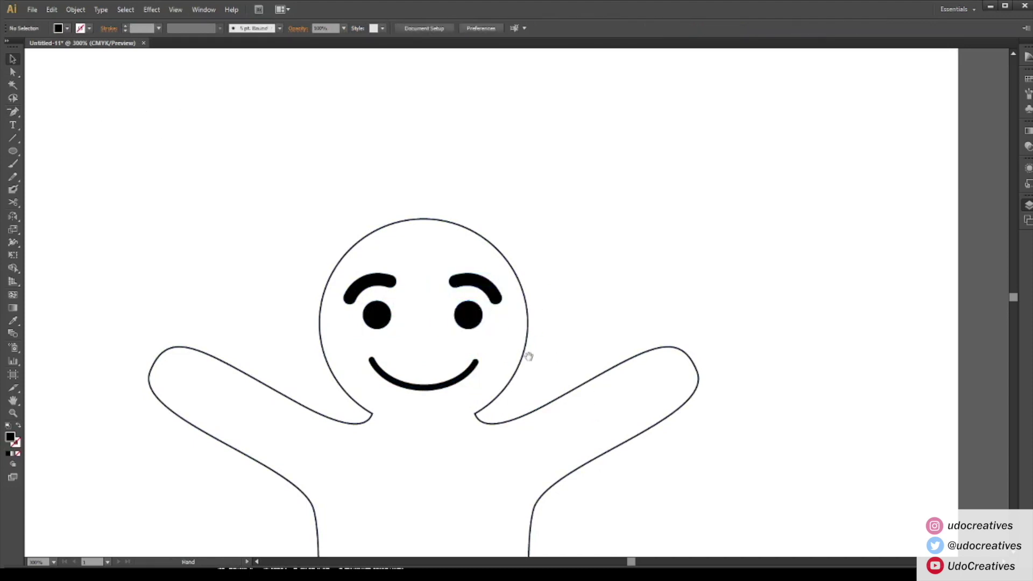
- Draw a small black circle at the neck below the smile and reshape it into a rounded-square bow tie knot
{"action": "left_click_drag", "start_coordinate": [452, 449], "coordinate": [488, 302]}
{"action": "left_click_drag", "start_coordinate": [447, 328], "coordinate": [445, 319]}
{"action": "key", "text": "l"}
{"action": "left_click_drag", "start_coordinate": [440, 263], "coordinate": [478, 301]}
{"action": "key", "text": "a"}
{"action": "left_click", "coordinate": [460, 265]}
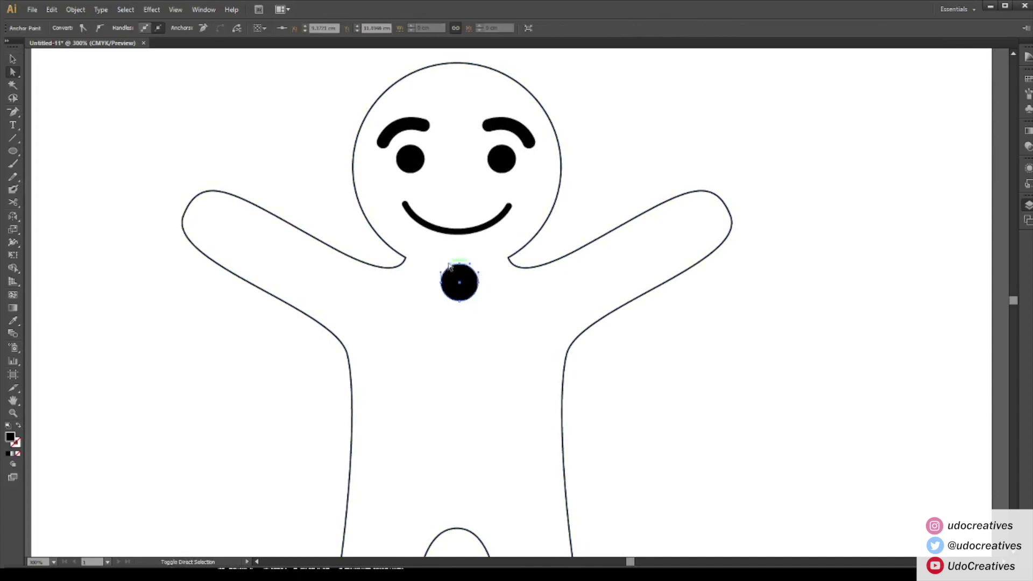
{"action": "left_click", "coordinate": [459, 301]}
{"action": "left_click_drag", "start_coordinate": [470, 301], "coordinate": [476, 301]}
{"action": "left_click", "coordinate": [460, 264]}
{"action": "left_click_drag", "start_coordinate": [470, 264], "coordinate": [459, 291]}
{"action": "key", "text": "v"}
{"action": "left_click", "coordinate": [495, 270]}
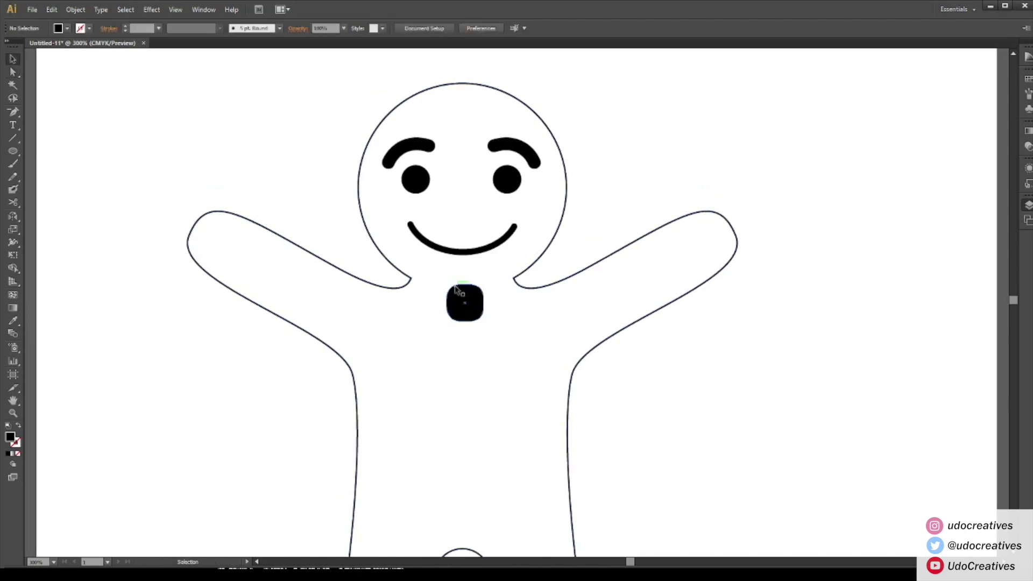
- Draw the left wing of the bow tie as a closed, flared black shape attached to the knot
{"action": "left_click", "coordinate": [457, 288]}
{"action": "key", "text": "p"}
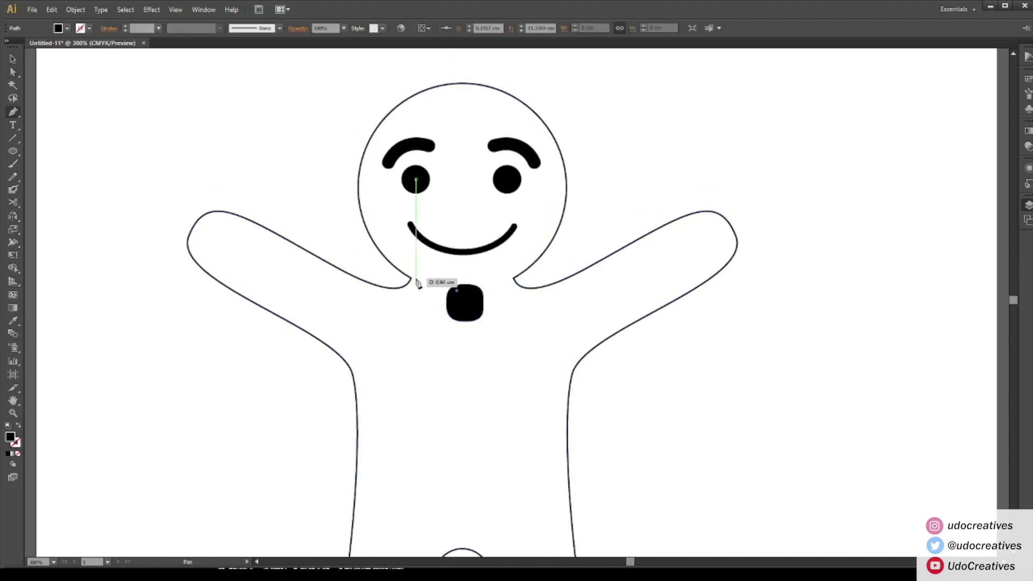
{"action": "left_click_drag", "start_coordinate": [408, 310], "coordinate": [408, 310]}
{"action": "left_click_drag", "start_coordinate": [457, 314], "coordinate": [486, 290]}
{"action": "left_click", "coordinate": [457, 315]}
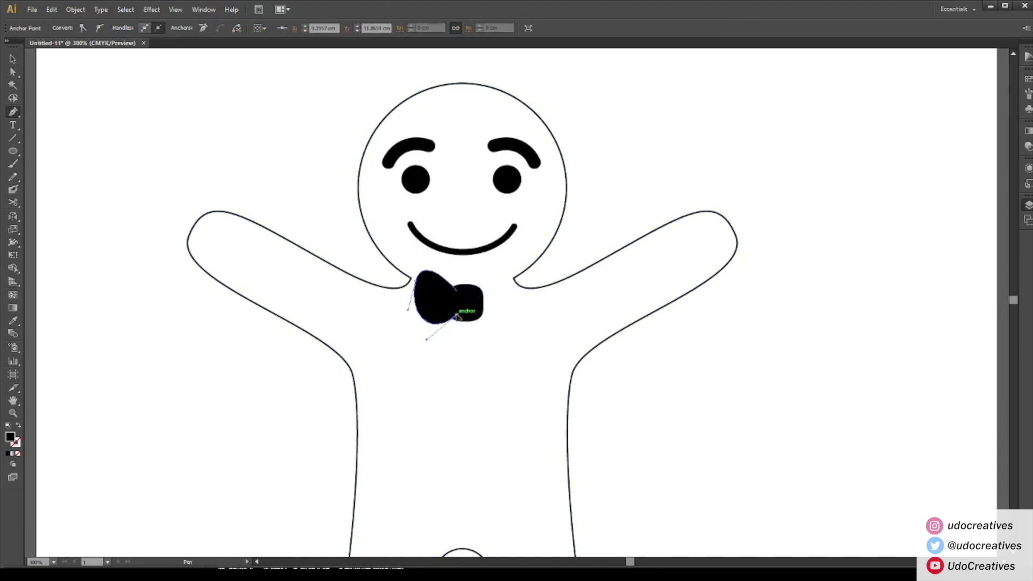
{"action": "left_click", "coordinate": [456, 290]}
- Refine the lower curve of the bow tie's left wing and shift the wing outward by 0.07 cm
{"action": "key", "text": "a"}
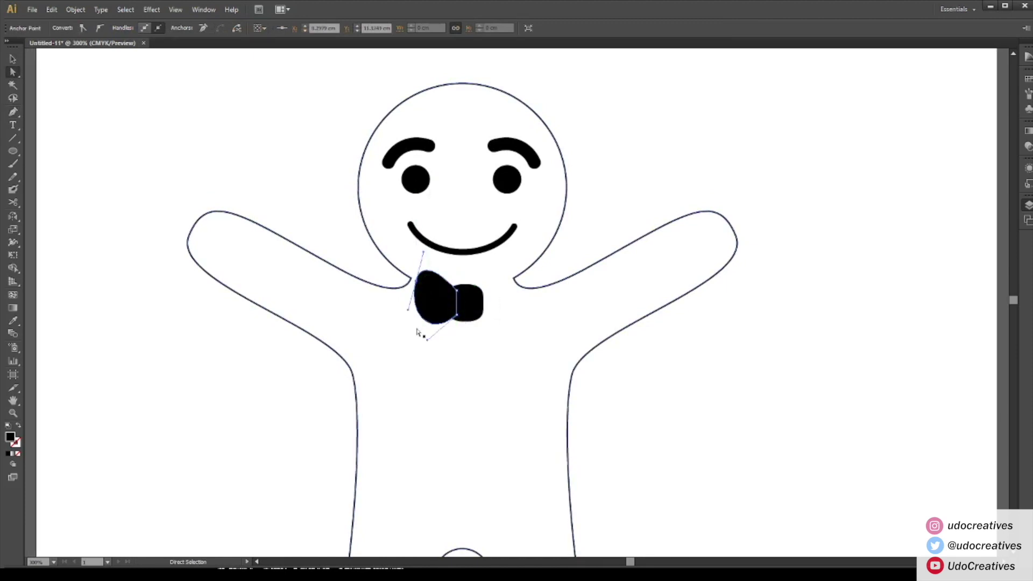
{"action": "key", "text": "v"}
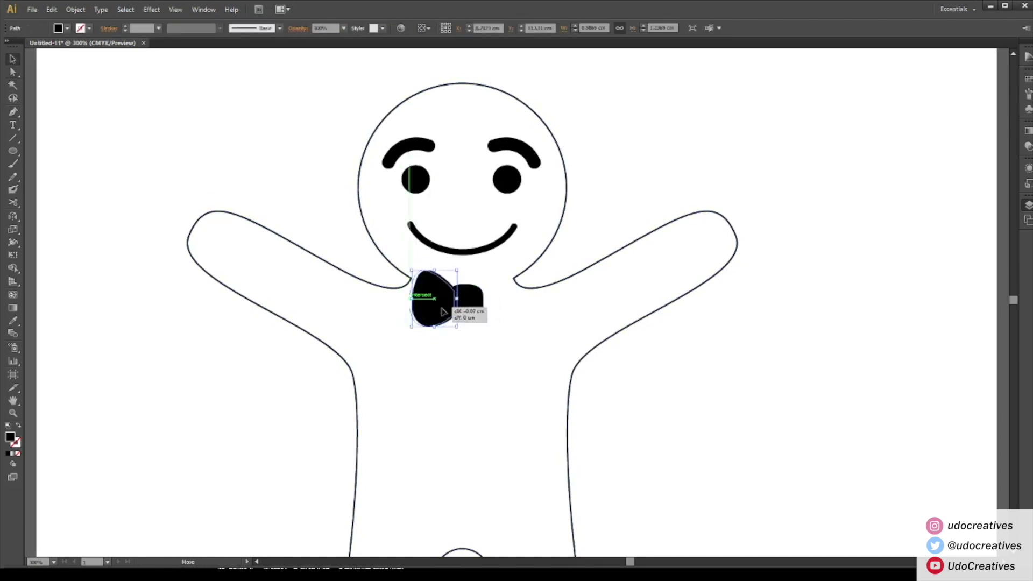
{"action": "left_click", "coordinate": [517, 271]}
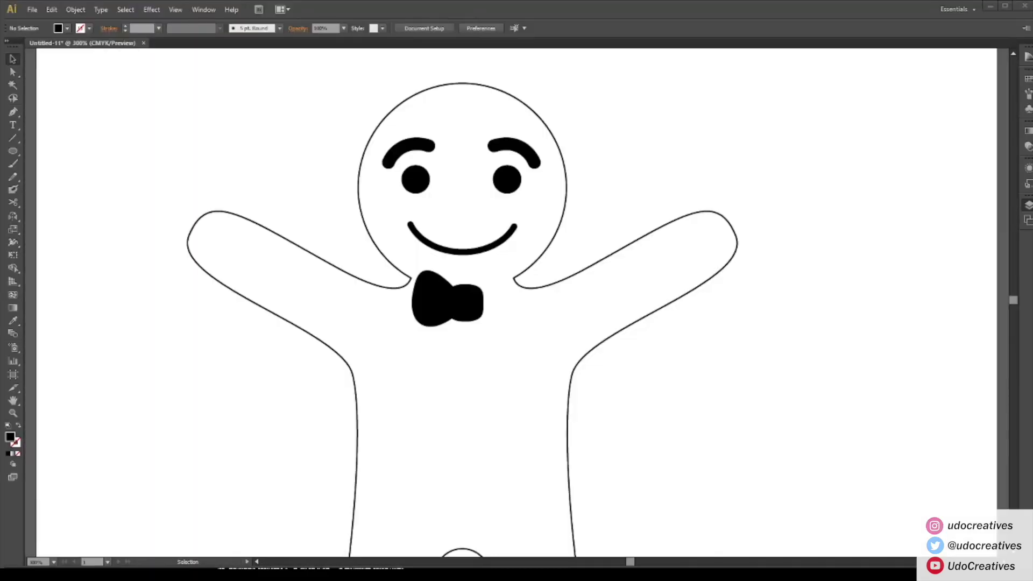
- Draw a black circular button about 0.59 cm wide on the chest below the bow tie
{"action": "left_click_drag", "start_coordinate": [448, 409], "coordinate": [498, 309]}
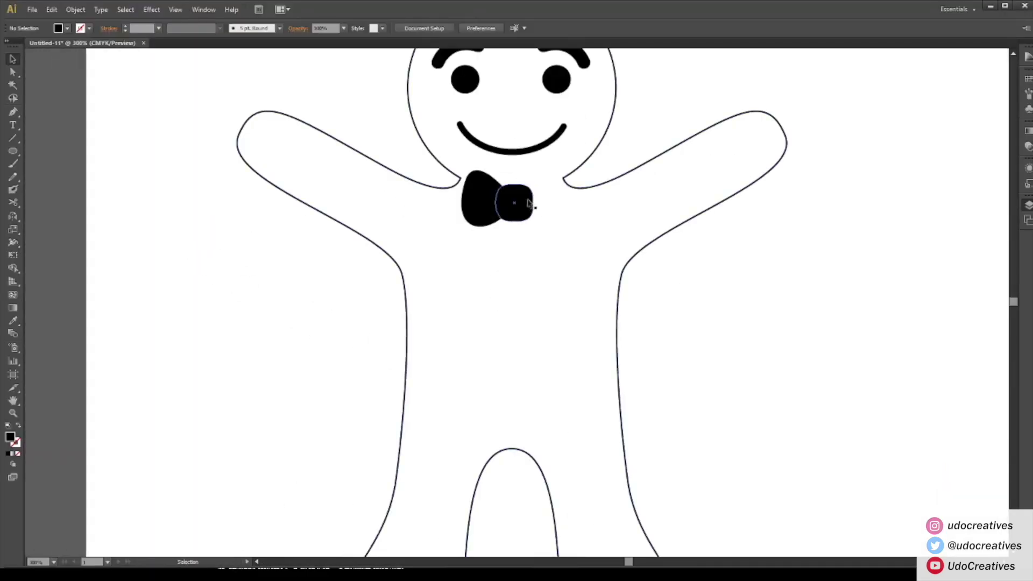
{"action": "key", "text": "l"}
{"action": "mouse_move", "coordinate": [492, 245]}
{"action": "left_mouse_down"}
{"action": "mouse_move", "coordinate": [520, 272]}
{"action": "mouse_move", "coordinate": [505, 307]}
{"action": "mouse_move", "coordinate": [512, 327]}
{"action": "left_mouse_up"}
{"action": "key", "text": "v"}
{"action": "key", "text": "ctrl+d"}
{"action": "key", "text": "ctrl+d"}
{"action": "key", "text": "ctrl+z"}
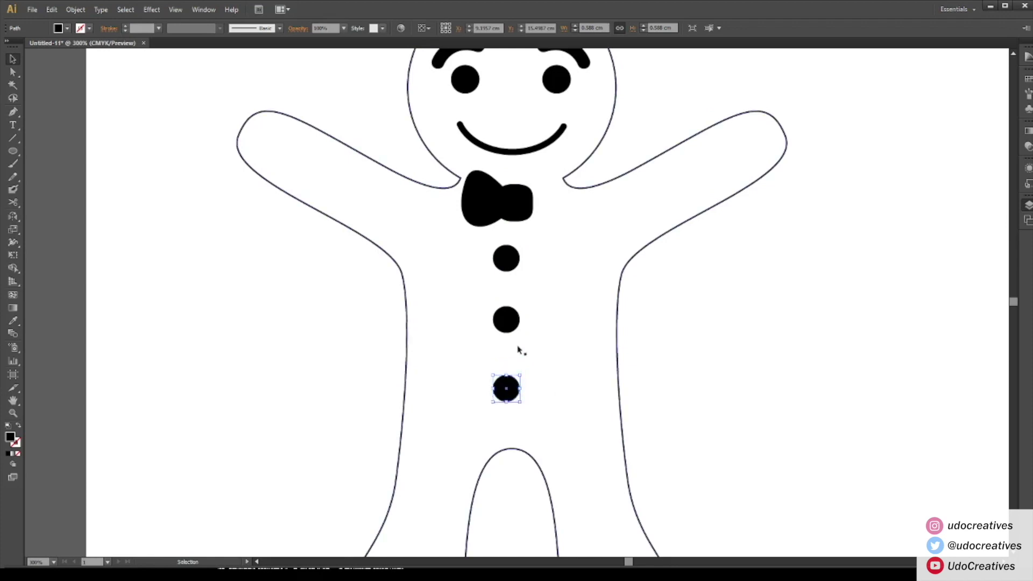
{"action": "left_click", "coordinate": [509, 321]}
{"action": "key", "text": "ctrl+z"}
{"action": "key", "text": "ctrl+z"}
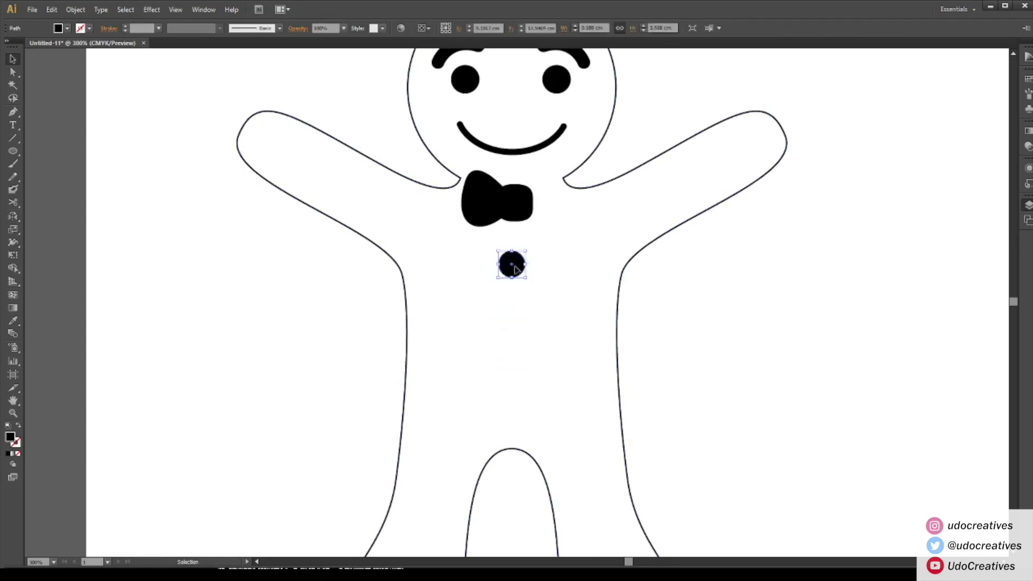
- Duplicate the chest button downward twice to form a column of three evenly spaced buttons
{"action": "left_click_drag", "start_coordinate": [510, 264], "coordinate": [515, 337]}
{"action": "key", "text": "ctrl+d"}
{"action": "left_click", "coordinate": [505, 422]}
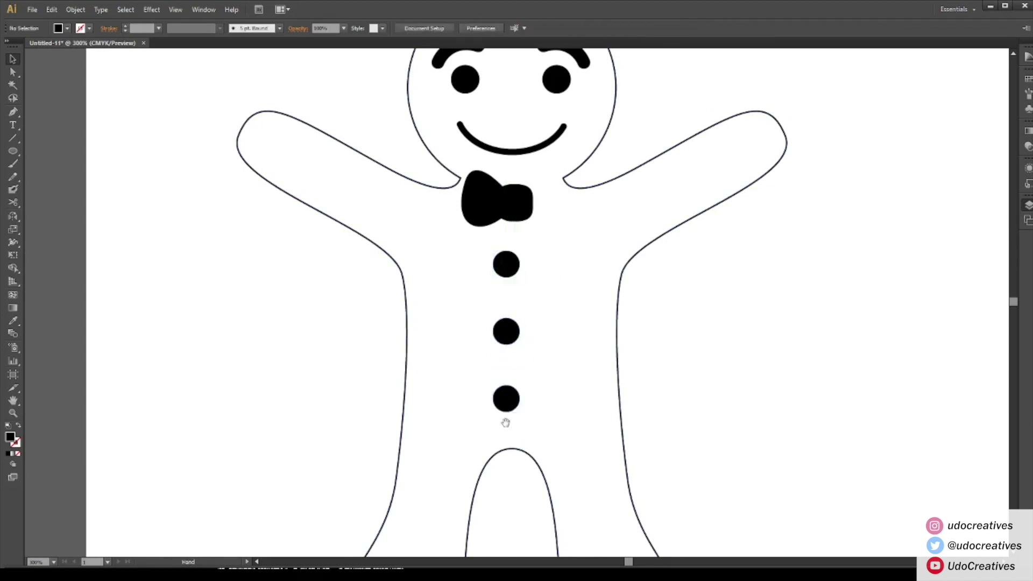
{"action": "left_click_drag", "start_coordinate": [338, 459], "coordinate": [343, 527]}
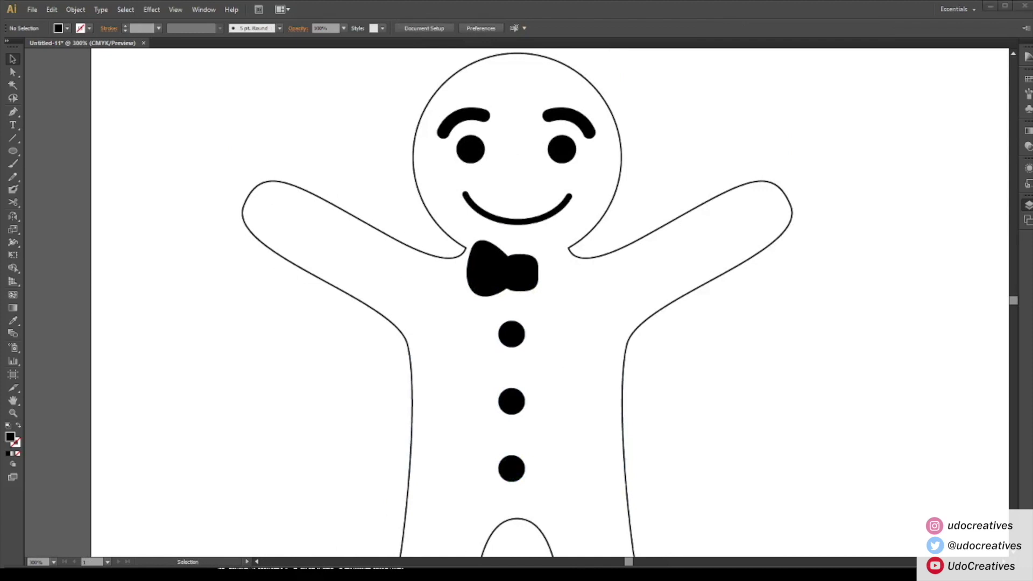
- Draw an unfilled wavy line with a 4 pt black stroke across the left hand and duplicate it further along the arm
{"action": "left_click_drag", "start_coordinate": [372, 329], "coordinate": [406, 368]}
{"action": "key", "text": "p"}
{"action": "left_click_drag", "start_coordinate": [297, 272], "coordinate": [343, 232]}
{"action": "key", "text": "v"}
{"action": "left_click", "coordinate": [374, 218]}
{"action": "left_click", "coordinate": [321, 251]}
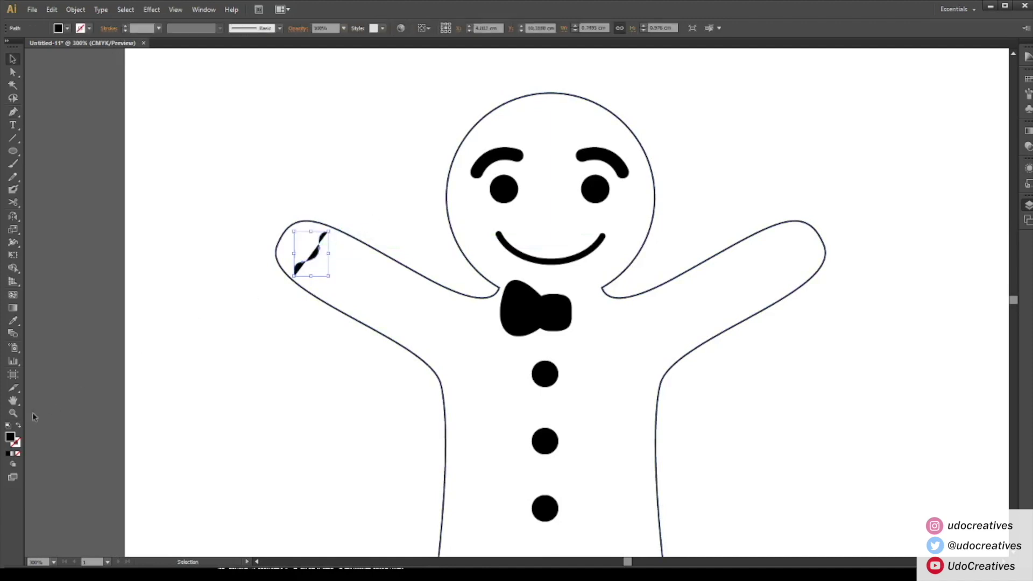
{"action": "left_click", "coordinate": [18, 426]}
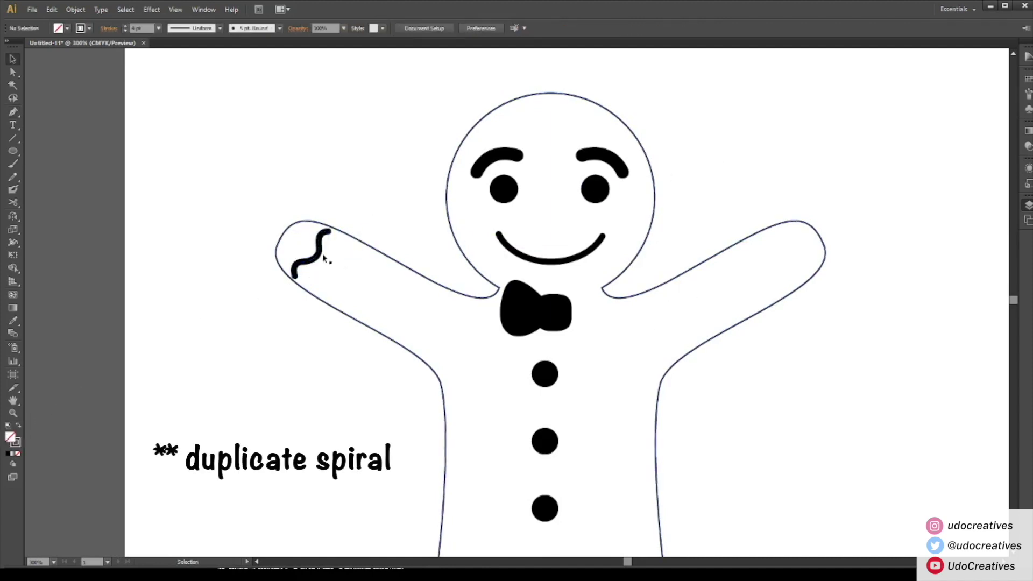
{"action": "left_click_drag", "start_coordinate": [325, 253], "coordinate": [359, 274]}
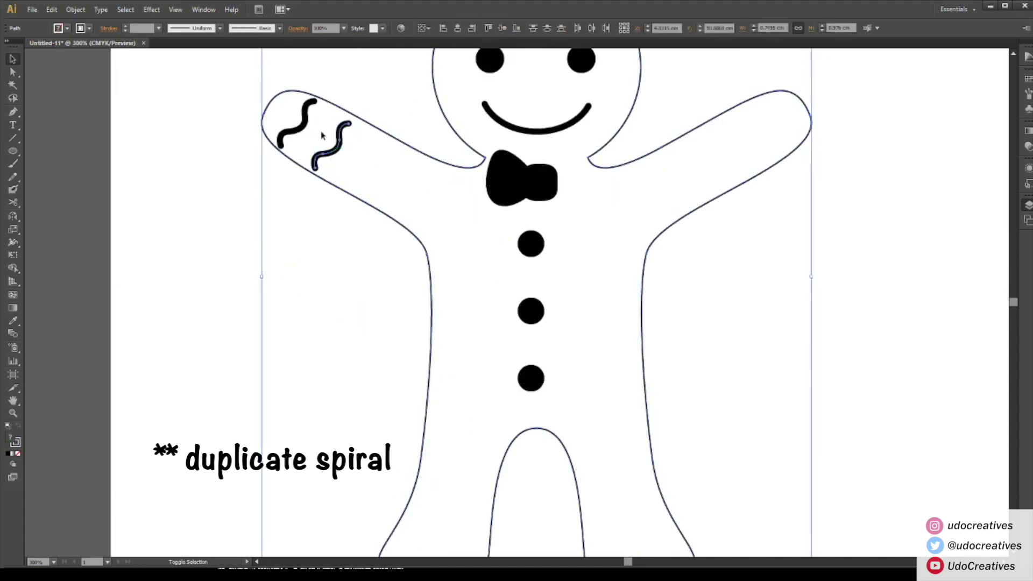
- Copy the wavy lines onto the left leg, rotated to run across it as two stacked bands above the foot
{"action": "left_click_drag", "start_coordinate": [317, 141], "coordinate": [472, 491]}
{"action": "mouse_move", "coordinate": [476, 290]}
{"action": "left_mouse_down"}
{"action": "mouse_move", "coordinate": [399, 277]}
{"action": "mouse_move", "coordinate": [441, 301]}
{"action": "mouse_move", "coordinate": [464, 341]}
{"action": "left_mouse_up"}
{"action": "left_click", "coordinate": [500, 360]}
{"action": "left_click_drag", "start_coordinate": [461, 384], "coordinate": [459, 387]}
{"action": "left_click", "coordinate": [452, 386], "text": "shift"}
{"action": "left_click", "coordinate": [453, 386]}
{"action": "left_click_drag", "start_coordinate": [453, 390], "coordinate": [453, 383]}
{"action": "left_click", "coordinate": [503, 369]}
{"action": "key", "text": "ctrl+equal"}
{"action": "key", "text": "ctrl+equal"}
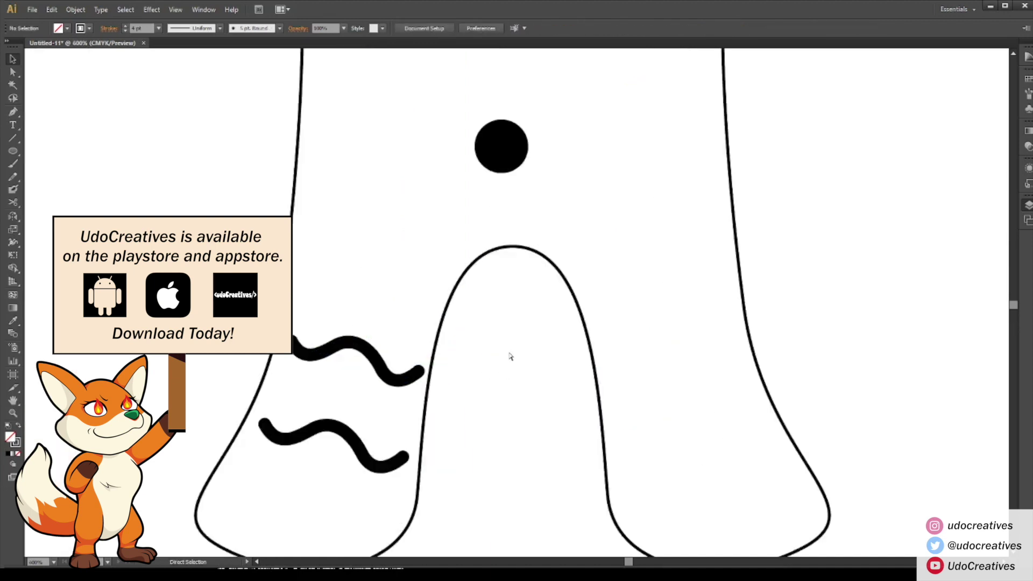
- Scale the smile down to about half its width, keeping it centred on the face
{"action": "key", "text": "ctrl+minus"}
{"action": "key", "text": "ctrl+minus"}
{"action": "key", "text": "ctrl+minus"}
{"action": "key", "text": "ctrl+minus"}
{"action": "key", "text": "ctrl+minus"}
{"action": "left_click_drag", "start_coordinate": [509, 353], "coordinate": [478, 450]}
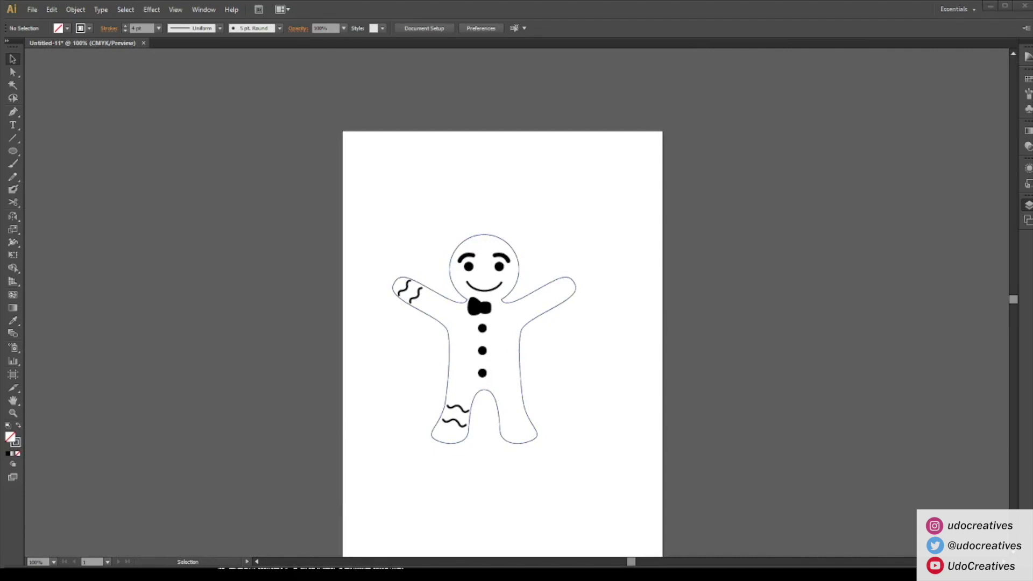
{"action": "left_click", "coordinate": [494, 291]}
{"action": "left_click_drag", "start_coordinate": [503, 282], "coordinate": [494, 287]}
{"action": "key", "text": "ctrl+plus"}
{"action": "key", "text": "ctrl+plus"}
{"action": "key", "text": "ctrl+plus"}
{"action": "key", "text": "ctrl+z"}
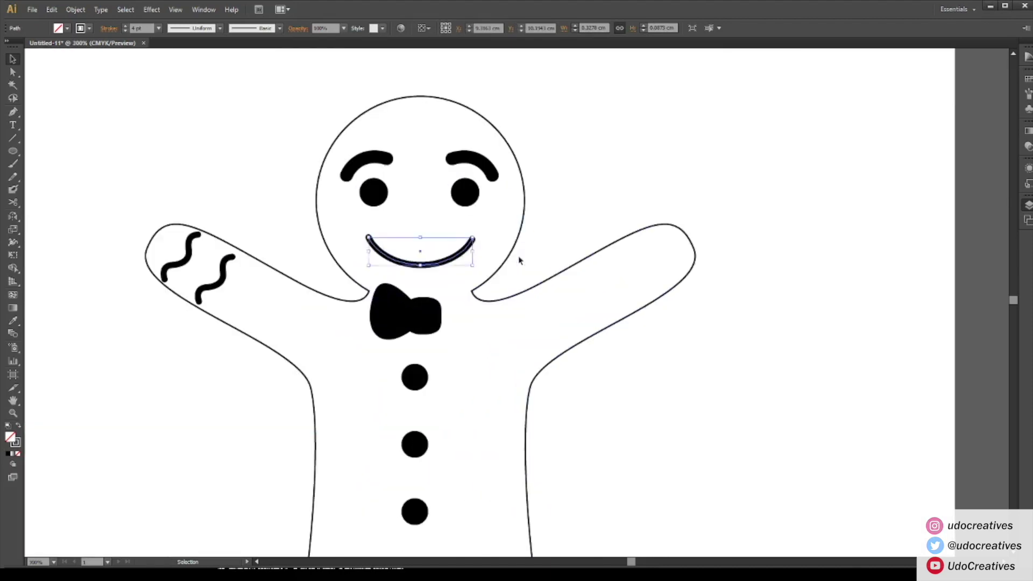
{"action": "left_click_drag", "start_coordinate": [490, 280], "coordinate": [458, 278]}
{"action": "left_click", "coordinate": [596, 229]}
- Lock the body outline, move the eyebrows, eyes and smile slightly lower on the head, and unlock the outline
{"action": "left_click_drag", "start_coordinate": [513, 192], "coordinate": [366, 315]}
{"action": "key", "text": "ctrl+z"}
{"action": "key", "text": "ctrl+2"}
{"action": "left_click_drag", "start_coordinate": [533, 170], "coordinate": [381, 284]}
{"action": "left_click_drag", "start_coordinate": [479, 236], "coordinate": [480, 251]}
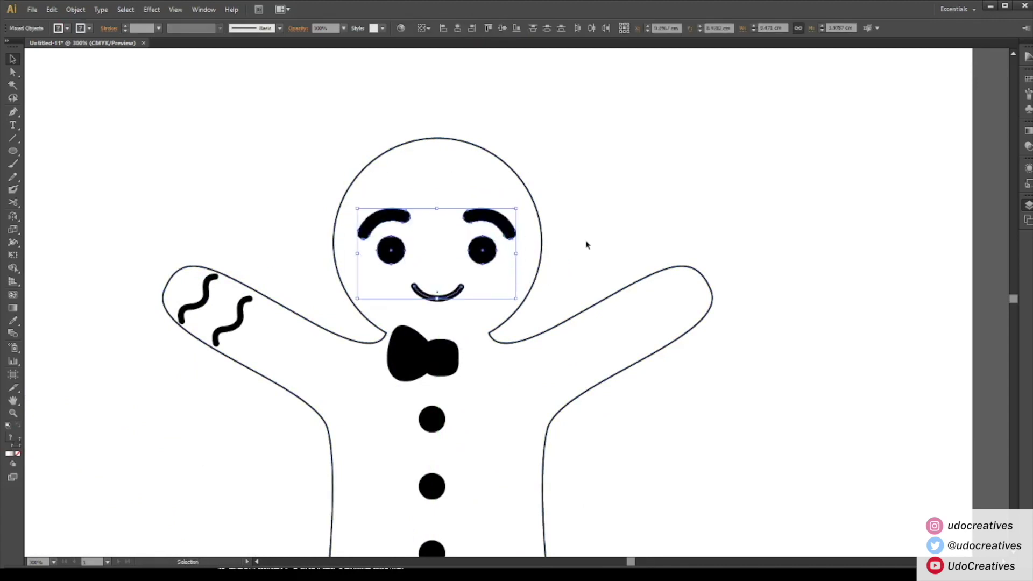
{"action": "left_click", "coordinate": [583, 237]}
{"action": "key", "text": "ctrl+alt+2"}
{"action": "left_click", "coordinate": [560, 282]}
{"action": "left_click_drag", "start_coordinate": [395, 315], "coordinate": [421, 233]}
- Convert the strokes of the four wavy lines on the left arm and leg into black filled shapes
{"action": "left_click", "coordinate": [266, 231]}
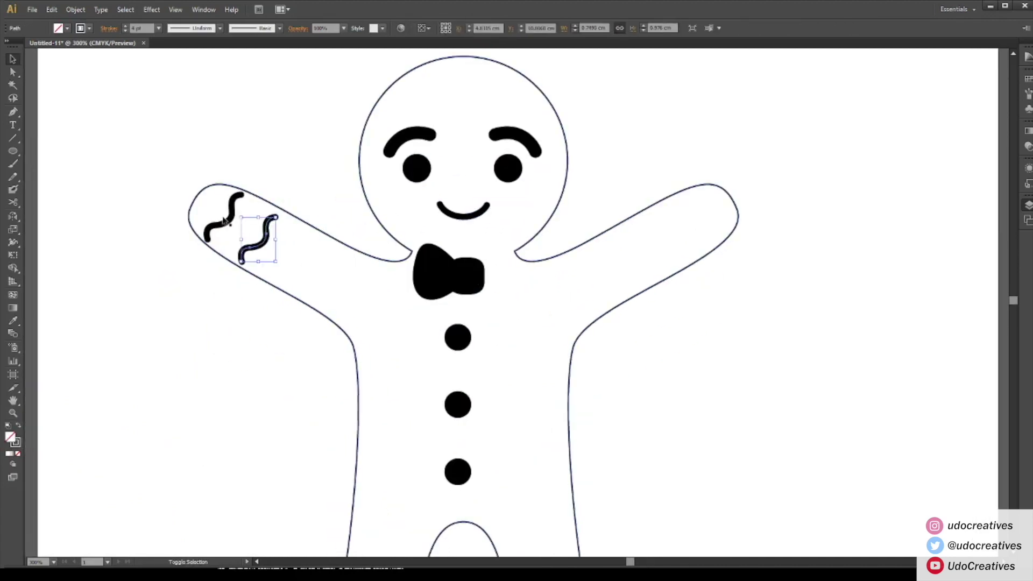
{"action": "left_click", "coordinate": [225, 219], "text": "shift"}
{"action": "left_click", "coordinate": [230, 248], "text": "shift"}
{"action": "left_click_drag", "start_coordinate": [300, 370], "coordinate": [325, 188]}
{"action": "left_click", "coordinate": [413, 389], "text": "shift"}
{"action": "left_click", "coordinate": [398, 429], "text": "shift"}
{"action": "scroll", "coordinate": [398, 430], "scroll_direction": "up", "scroll_amount": 4}
{"action": "scroll", "coordinate": [376, 419], "scroll_direction": "left", "scroll_amount": 2}
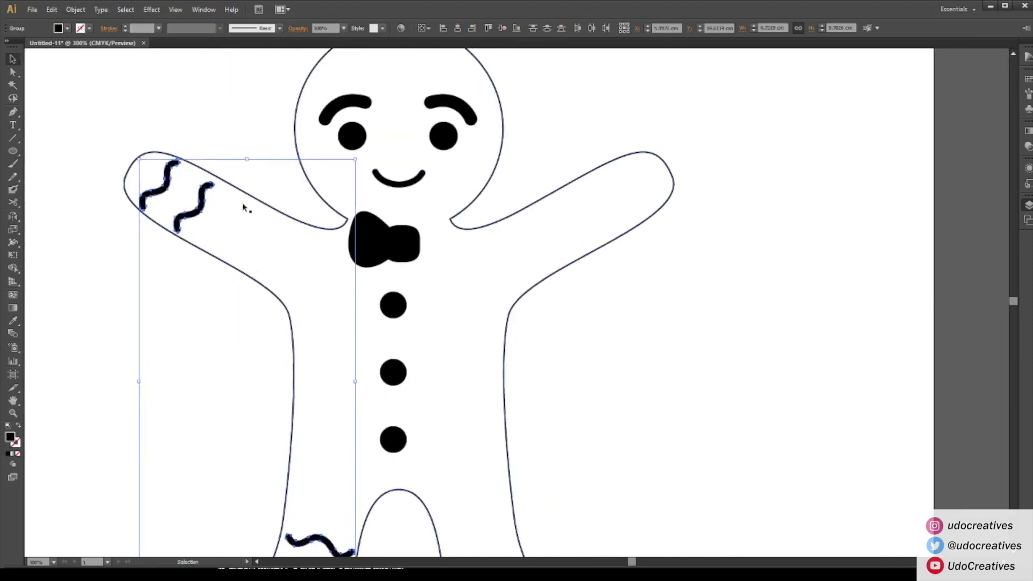
- Duplicate the four wavy shapes, mirror the copies horizontally, and fit them onto the opposite arm and leg
{"action": "mouse_move", "coordinate": [225, 216]}
{"action": "left_mouse_down"}
{"action": "mouse_move", "coordinate": [206, 201]}
{"action": "mouse_move", "coordinate": [511, 237]}
{"action": "left_mouse_up"}
{"action": "key", "text": "ctrl+z"}
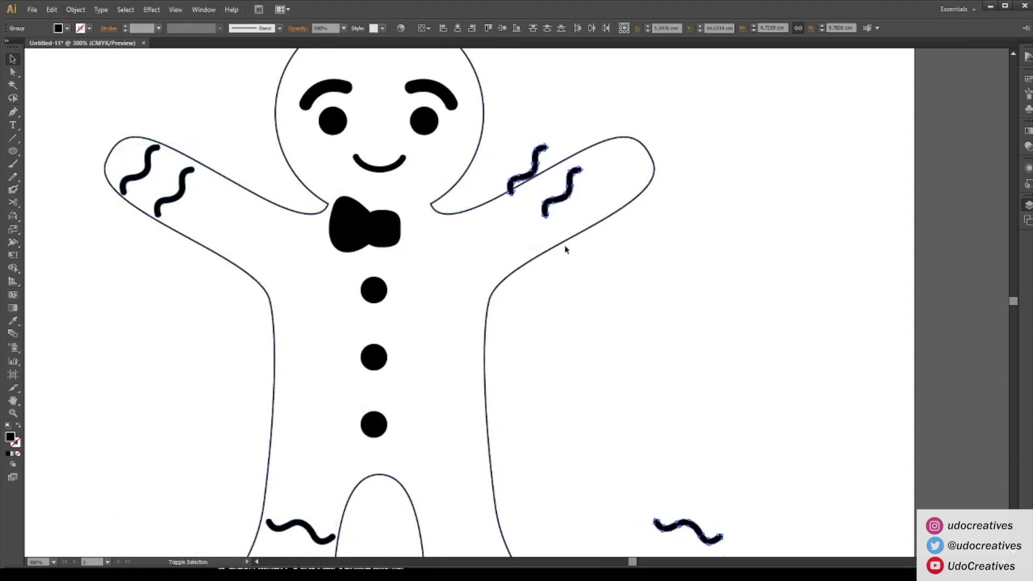
{"action": "left_click_drag", "start_coordinate": [171, 201], "coordinate": [539, 246]}
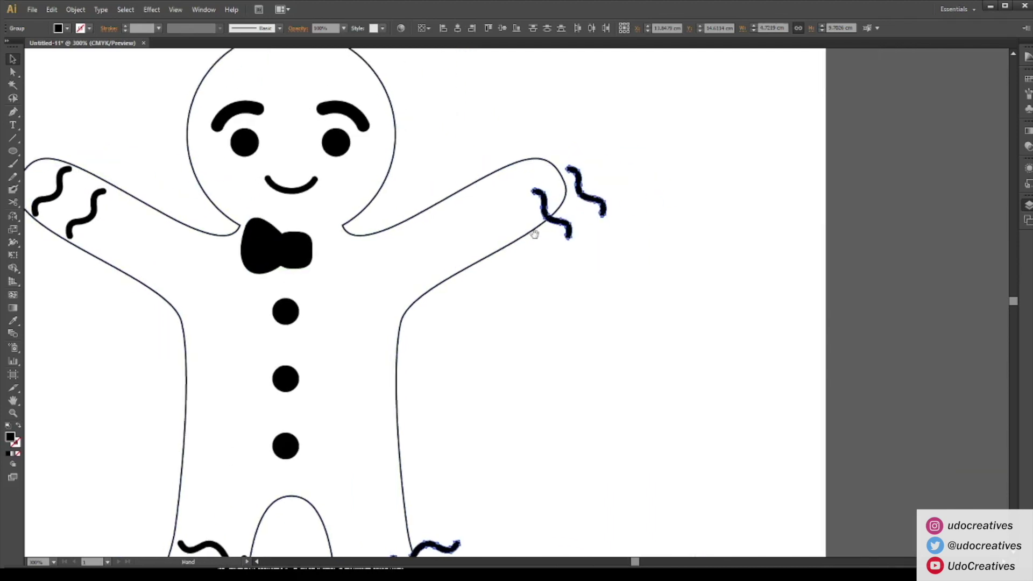
{"action": "left_click_drag", "start_coordinate": [559, 228], "coordinate": [502, 226]}
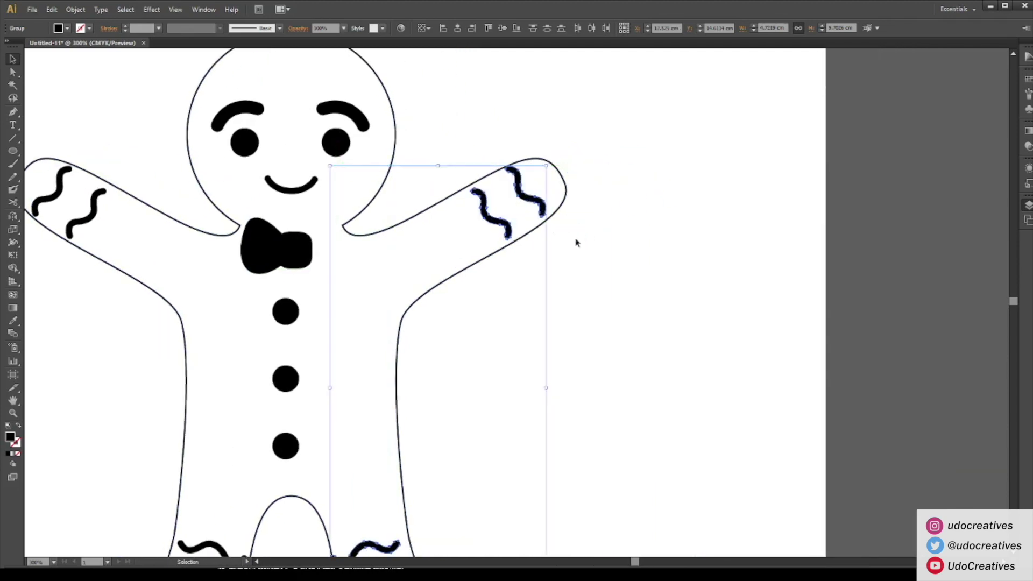
{"action": "key", "text": "shift+Right"}
{"action": "key", "text": "shift+Down"}
{"action": "key", "text": "shift+Left"}
{"action": "key", "text": "shift+Up"}
{"action": "key", "text": "Right"}
{"action": "key", "text": "Right"}
{"action": "key", "text": "Right"}
- Nudge the two wavy shapes on the right leg slightly to the right
{"action": "left_click_drag", "start_coordinate": [421, 472], "coordinate": [489, 321]}
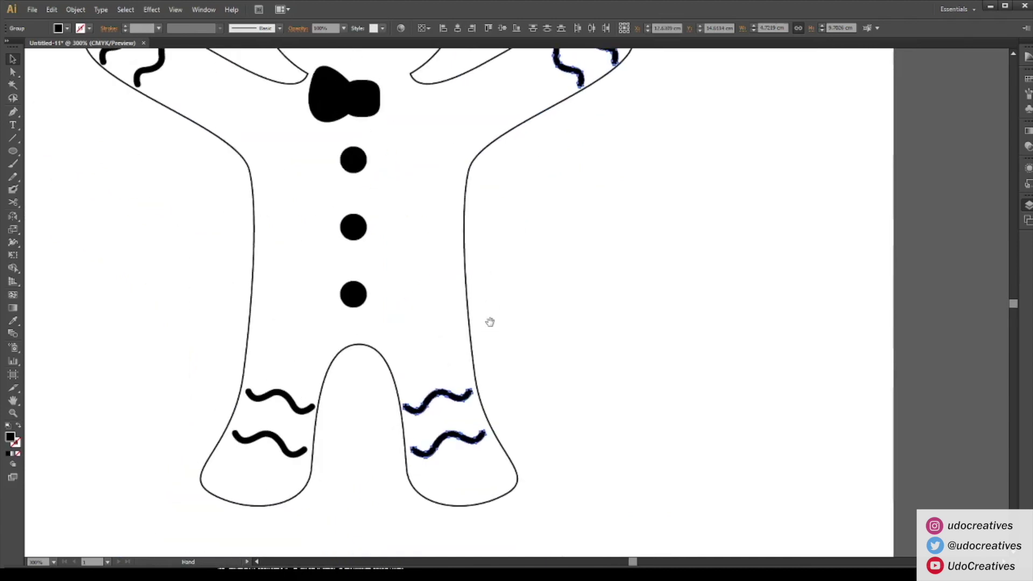
{"action": "left_click", "coordinate": [562, 348]}
{"action": "left_click", "coordinate": [458, 399]}
{"action": "left_click", "coordinate": [464, 438], "text": "shift"}
{"action": "key", "text": "Right"}
{"action": "key", "text": "Right"}
{"action": "key", "text": "space"}
{"action": "scroll", "coordinate": [545, 261], "scroll_direction": "up", "scroll_amount": 8}
{"action": "scroll", "coordinate": [545, 261], "scroll_direction": "right", "scroll_amount": 2}
{"action": "left_click", "coordinate": [610, 288]}
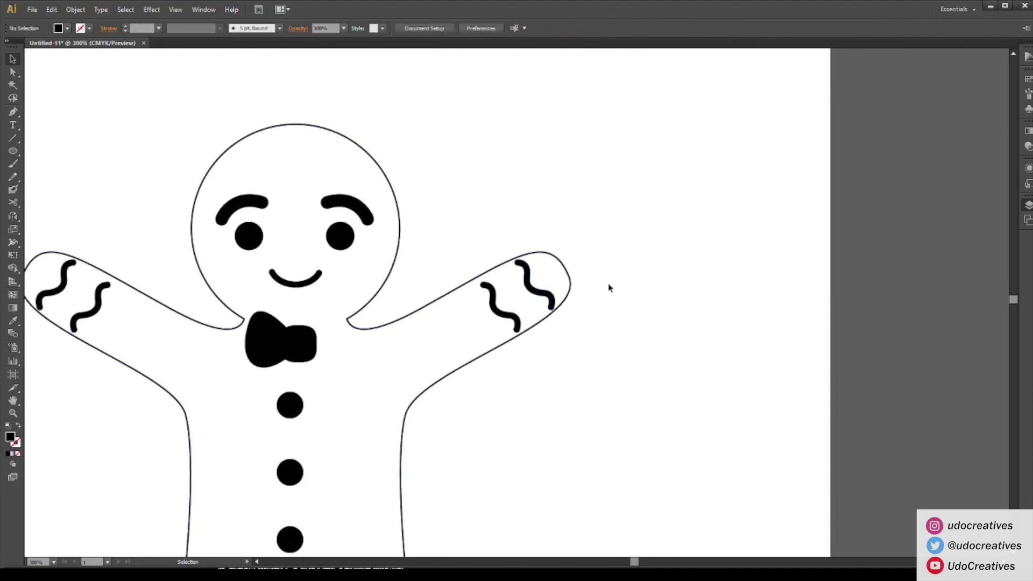
- Set the body outline's stroke weight to 4 pt
{"action": "key", "text": "space"}
{"action": "left_click_drag", "start_coordinate": [404, 318], "coordinate": [474, 274]}
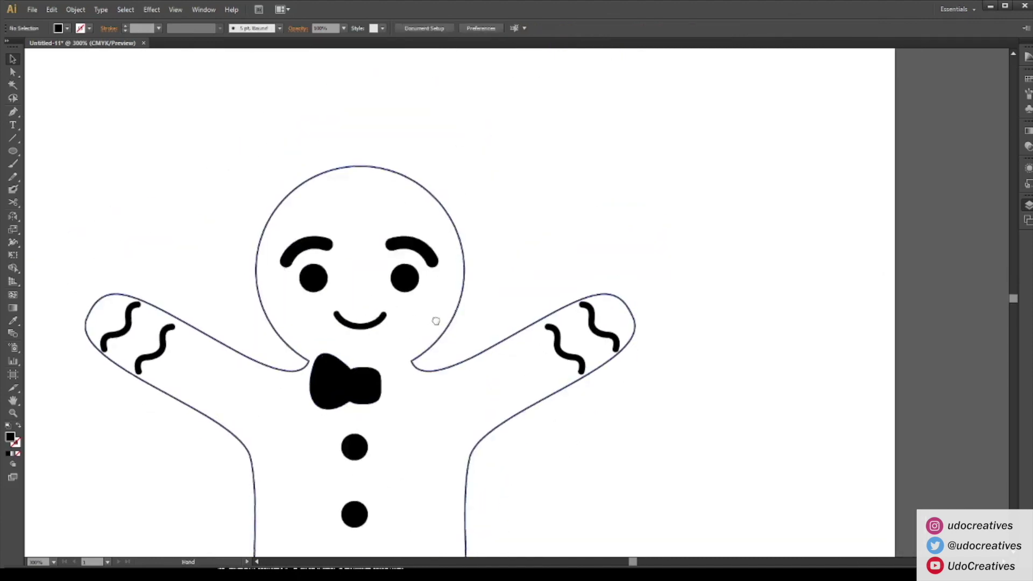
{"action": "left_click", "coordinate": [438, 328]}
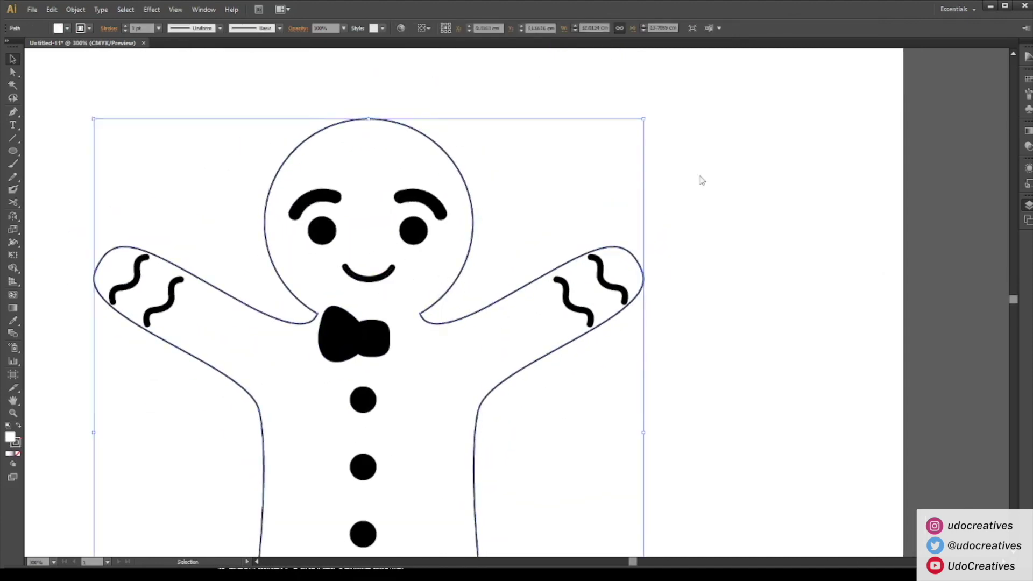
{"action": "left_click", "coordinate": [713, 346]}
{"action": "type", "text": "4"}
{"action": "key", "text": "Return"}
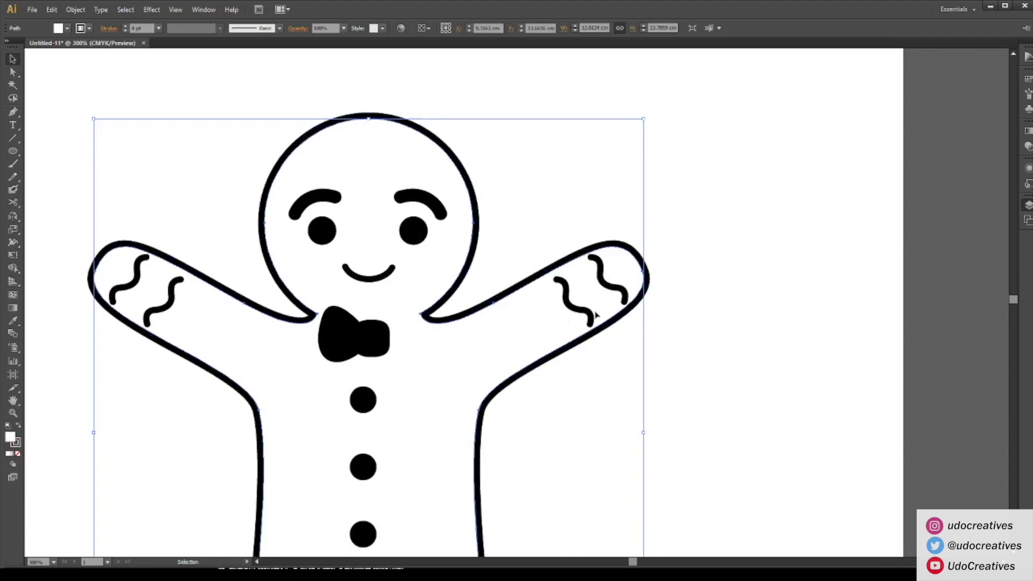
- Fill the gingerbread body with a golden yellow-tan colour
{"action": "left_click", "coordinate": [709, 184]}
{"action": "left_click", "coordinate": [699, 159]}
{"action": "left_click", "coordinate": [703, 166]}
{"action": "left_click", "coordinate": [710, 174]}
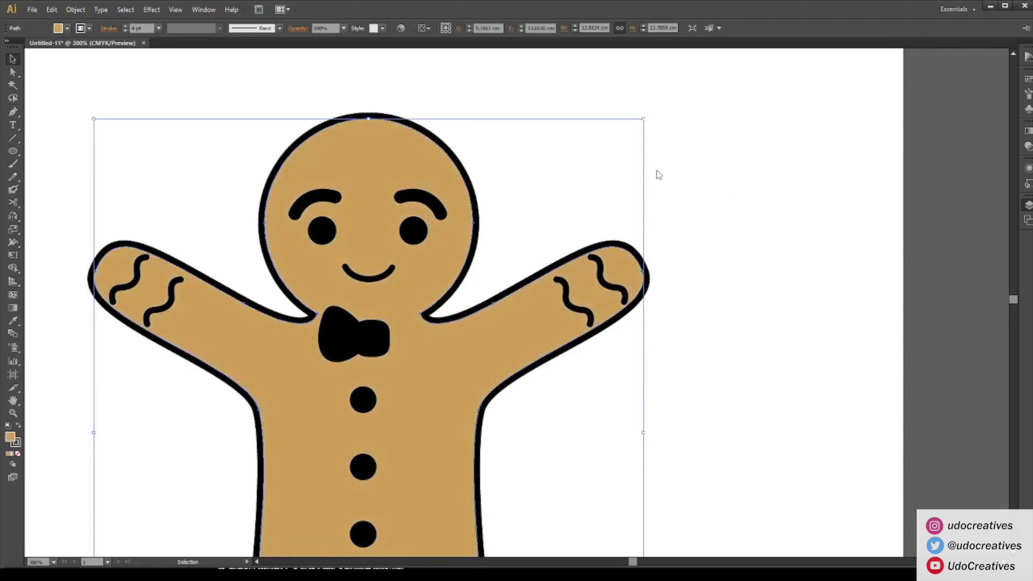
{"action": "left_click", "coordinate": [697, 175]}
{"action": "left_click", "coordinate": [630, 171]}
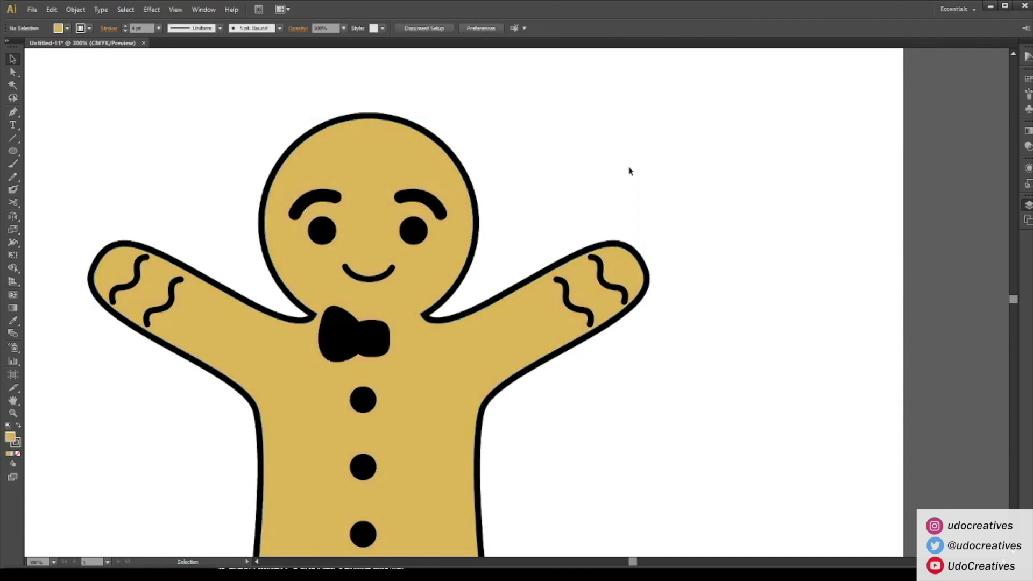
- Group the eyebrows, eyes and smile, outline the smile's stroke, and fill the facial features pale yellow without a stroke
{"action": "key", "text": "ctrl+minus"}
{"action": "key", "text": "ctrl+minus"}
{"action": "key", "text": "ctrl+minus"}
{"action": "key", "text": "ctrl+plus"}
{"action": "key", "text": "ctrl+plus"}
{"action": "key", "text": "ctrl+plus"}
{"action": "key", "text": "v"}
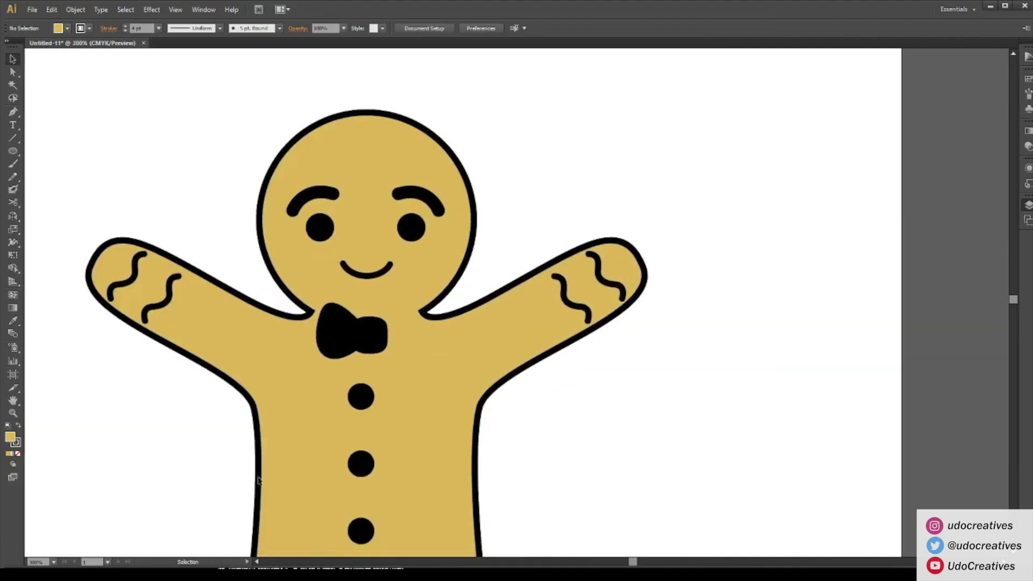
{"action": "left_click", "coordinate": [321, 194]}
{"action": "left_click", "coordinate": [323, 227], "text": "shift"}
{"action": "left_click", "coordinate": [431, 201], "text": "shift"}
{"action": "left_click", "coordinate": [414, 228], "text": "shift"}
{"action": "left_click", "coordinate": [390, 265], "text": "shift"}
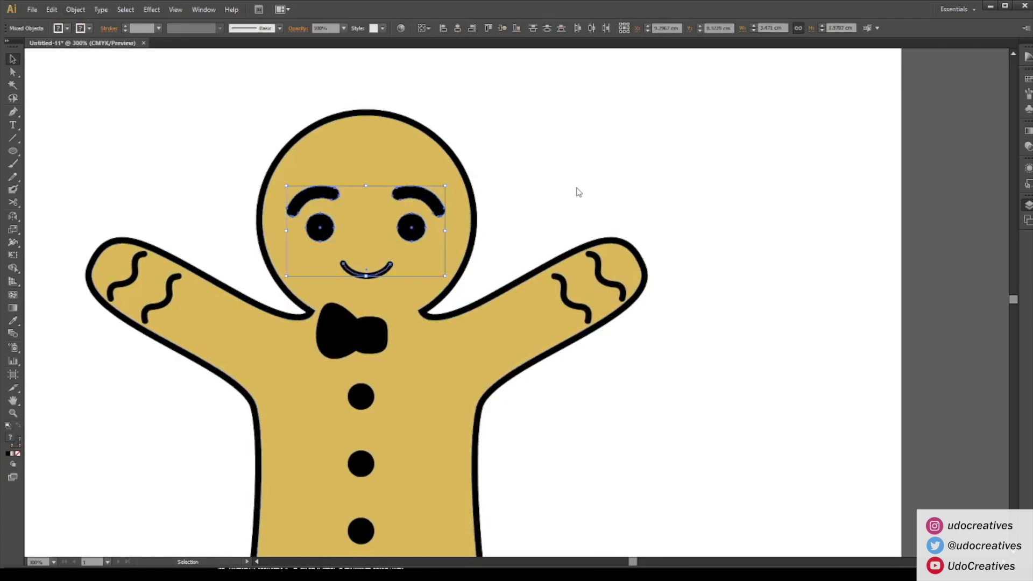
{"action": "key", "text": "ctrl+g"}
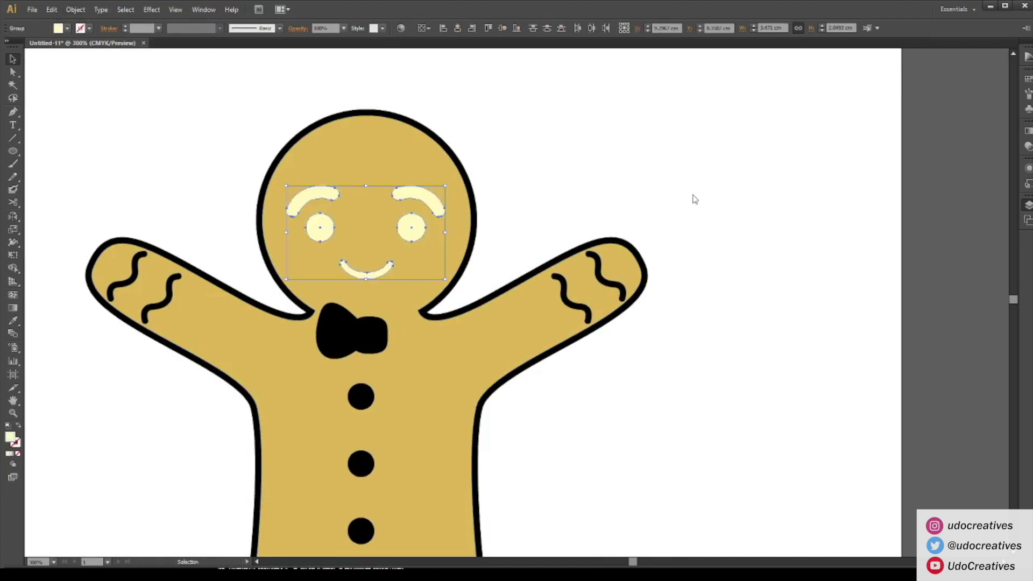
{"action": "left_click", "coordinate": [571, 208]}
- Select all eight wavy shapes on the arms and legs and apply the face's pale yellow with the Eyedropper
{"action": "left_click", "coordinate": [573, 302]}
{"action": "left_click", "coordinate": [606, 283], "text": "shift"}
{"action": "left_click", "coordinate": [169, 285], "text": "shift"}
{"action": "left_click", "coordinate": [124, 282], "text": "shift"}
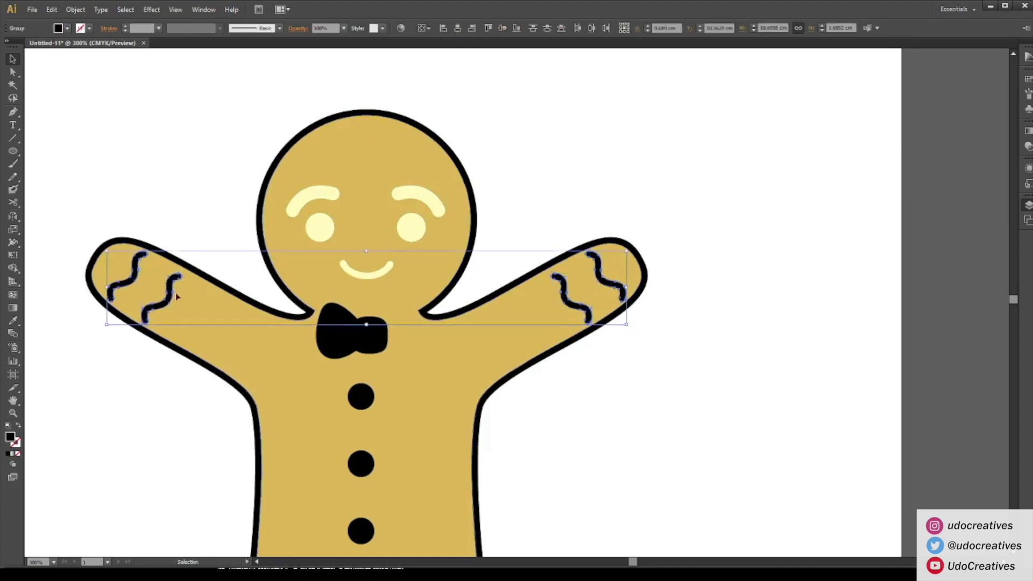
{"action": "scroll", "coordinate": [162, 323], "scroll_direction": "down", "scroll_amount": 5}
{"action": "left_click", "coordinate": [275, 431], "text": "shift"}
{"action": "left_click", "coordinate": [274, 474], "text": "shift"}
{"action": "left_click", "coordinate": [438, 428], "text": "shift"}
{"action": "left_click", "coordinate": [446, 468], "text": "shift"}
{"action": "left_click_drag", "start_coordinate": [442, 388], "coordinate": [421, 541]}
{"action": "key", "text": "i"}
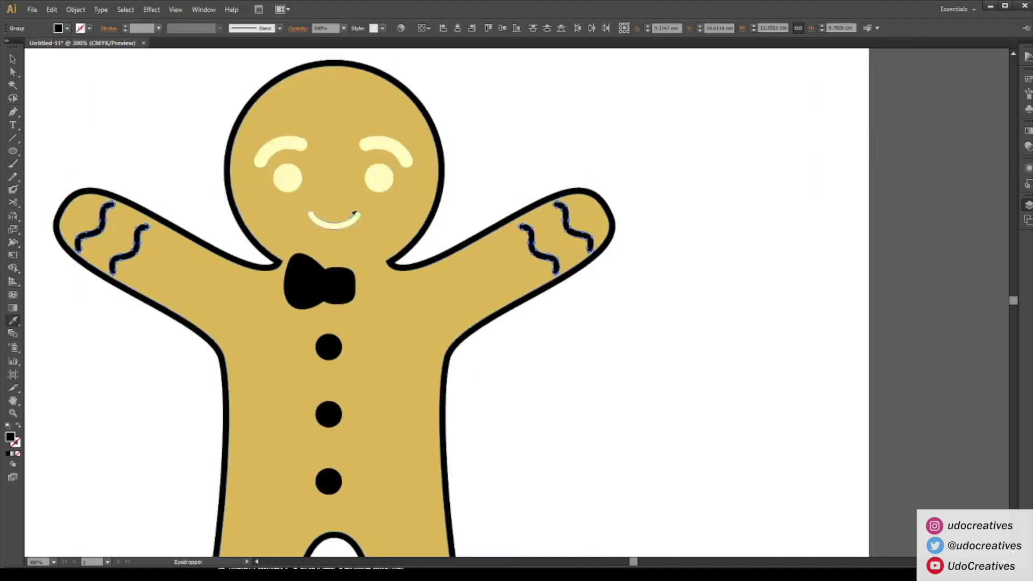
{"action": "left_click", "coordinate": [353, 218]}
{"action": "key", "text": "v"}
{"action": "left_click", "coordinate": [464, 231]}
- Fill the three chest buttons with red
{"action": "left_click_drag", "start_coordinate": [388, 435], "coordinate": [404, 307]}
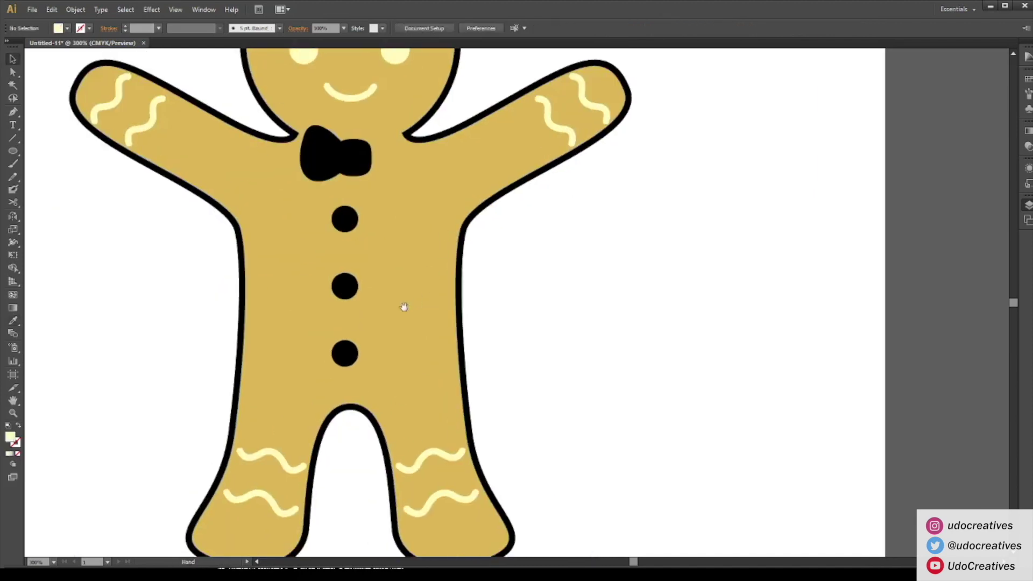
{"action": "left_click", "coordinate": [344, 223]}
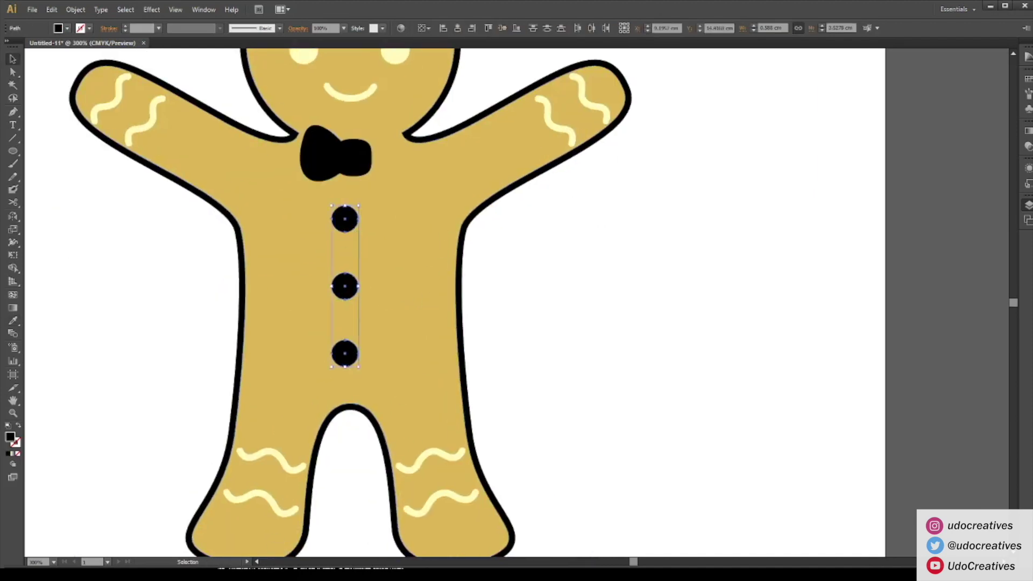
{"action": "left_click_drag", "start_coordinate": [452, 247], "coordinate": [454, 321]}
- Sample the buttons' red onto the bow tie's wing and knot and change their fill to a deeper crimson
{"action": "left_click", "coordinate": [355, 232]}
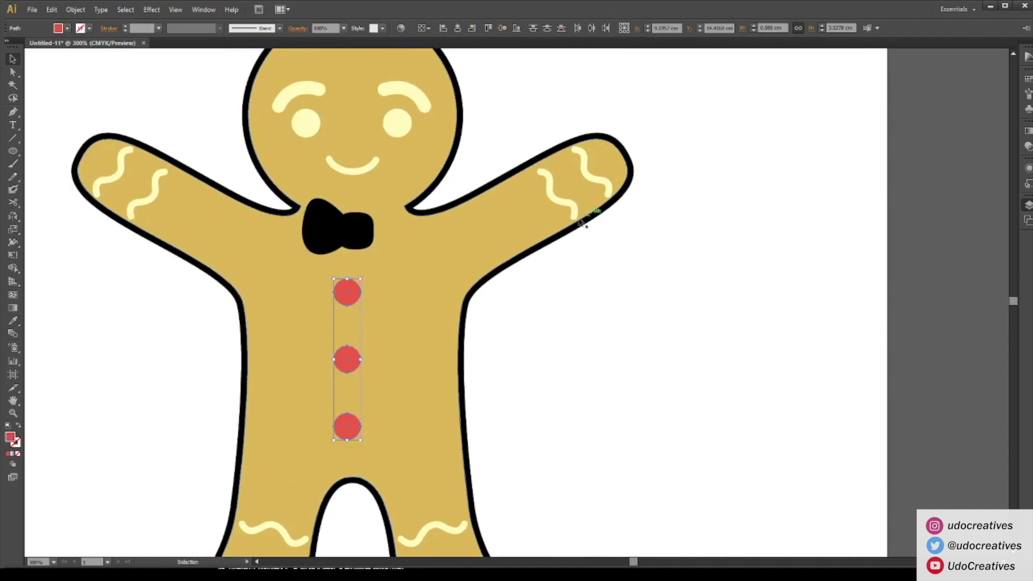
{"action": "left_click", "coordinate": [323, 230], "text": "shift"}
{"action": "key", "text": "i"}
{"action": "left_click", "coordinate": [351, 290]}
{"action": "key", "text": "v"}
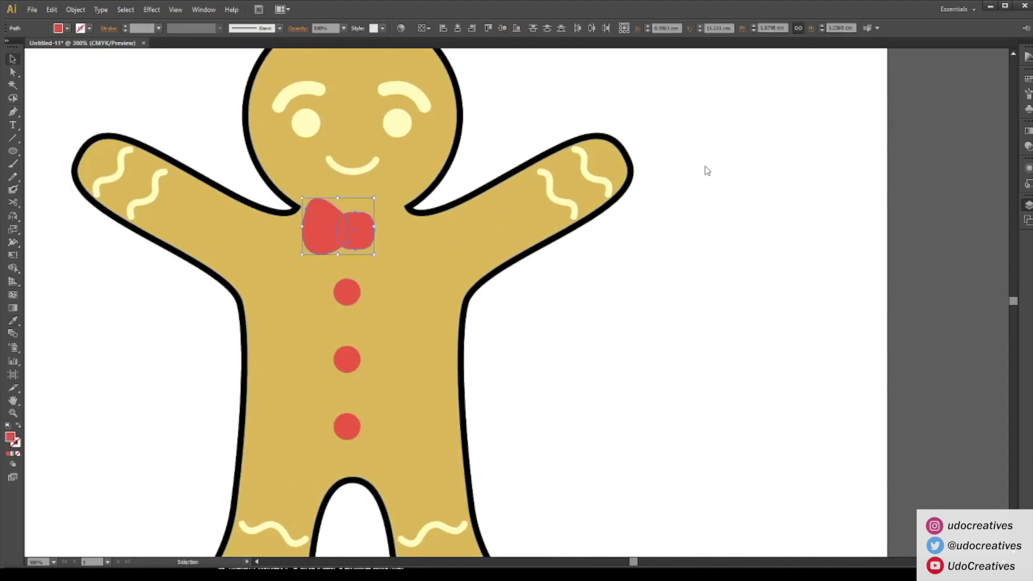
{"action": "key", "text": "ctrl+z"}
{"action": "left_click", "coordinate": [591, 325]}
- Draw a shading shape with the Pen tool in outline view, curving across the lower part of the bow tie's left wing
{"action": "left_click_drag", "start_coordinate": [547, 352], "coordinate": [612, 367]}
{"action": "key", "text": "ctrl+plus"}
{"action": "key", "text": "ctrl+plus"}
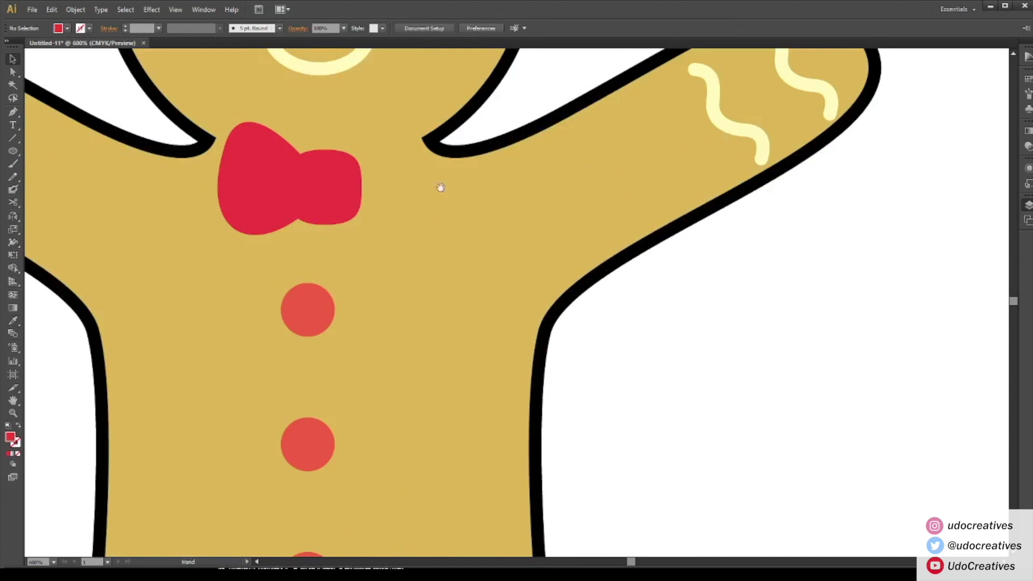
{"action": "left_click", "coordinate": [274, 208]}
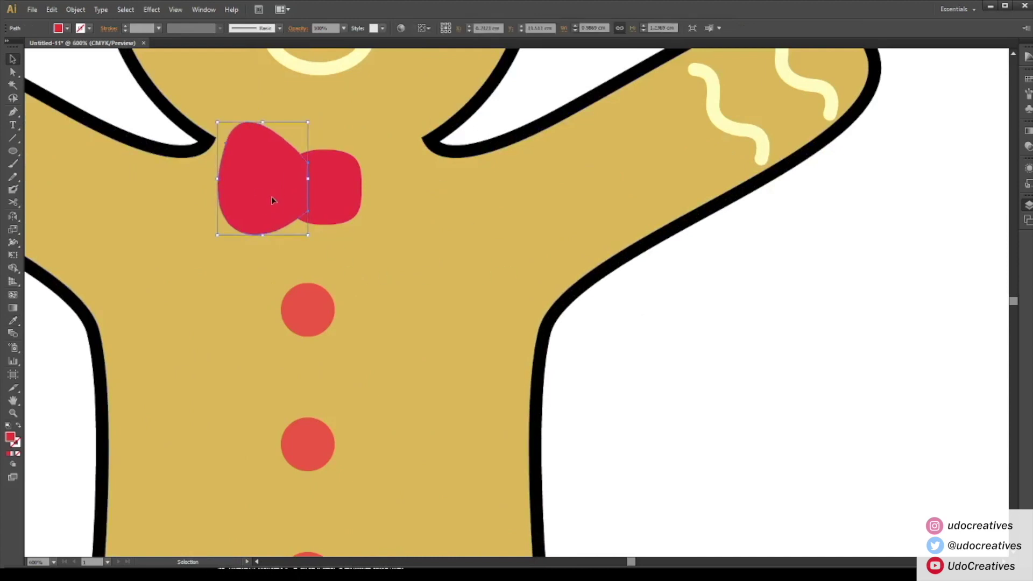
{"action": "key", "text": "p"}
{"action": "key", "text": "ctrl+y"}
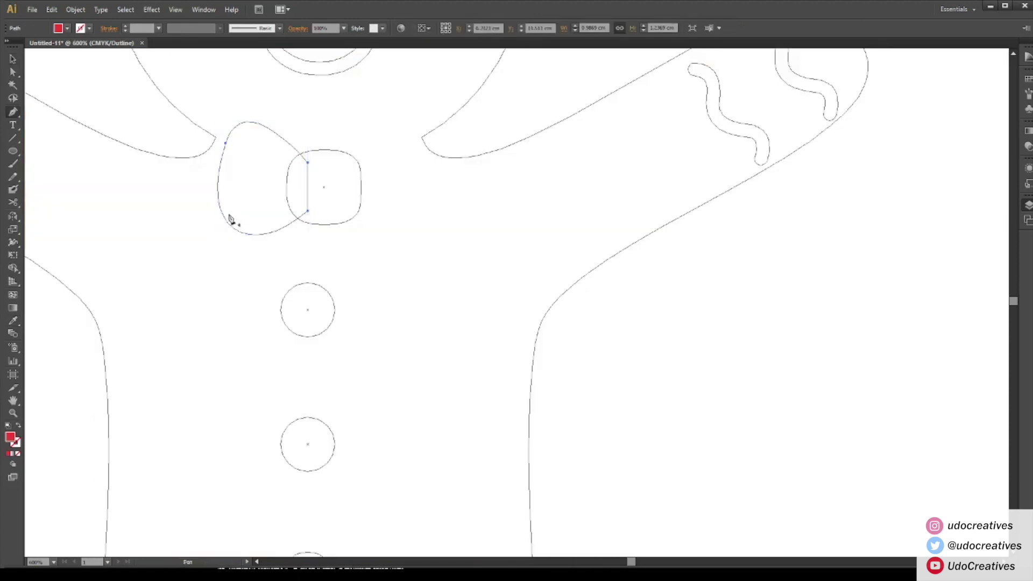
{"action": "left_click_drag", "start_coordinate": [265, 208], "coordinate": [312, 140]}
{"action": "key", "text": "ctrl+z"}
{"action": "left_click_drag", "start_coordinate": [343, 210], "coordinate": [333, 220]}
{"action": "left_click_drag", "start_coordinate": [258, 261], "coordinate": [239, 261]}
{"action": "left_click", "coordinate": [159, 255]}
{"action": "left_click", "coordinate": [179, 220]}
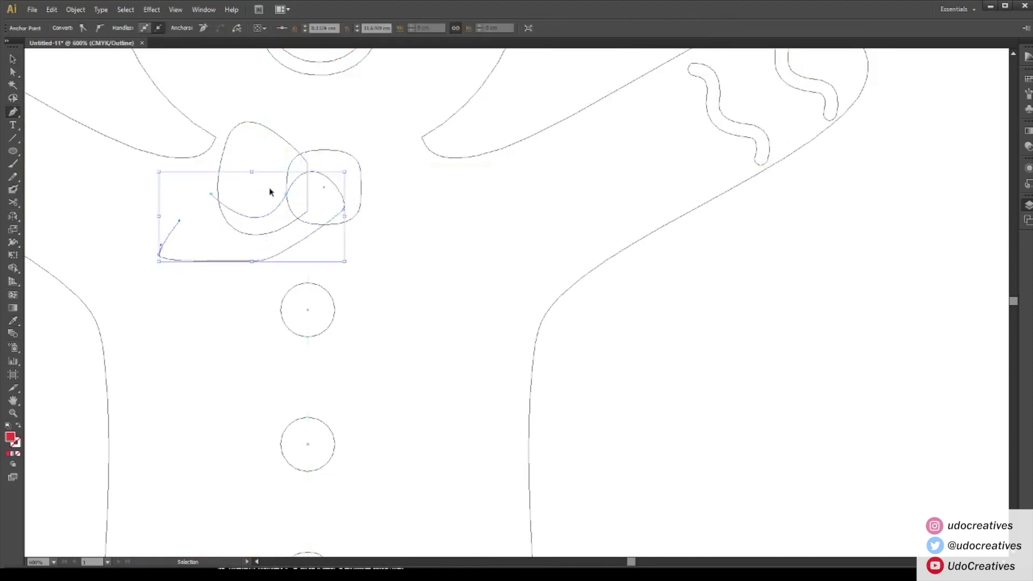
- Paste a copy of the bow tie's left wing behind and trim the shading shape to the wing's outline
{"action": "key", "text": "ctrl+y"}
{"action": "key", "text": "v"}
{"action": "left_click", "coordinate": [265, 171], "text": "shift"}
{"action": "key", "text": "ctrl+c"}
{"action": "left_click", "coordinate": [712, 87]}
{"action": "key", "text": "ctrl+b"}
{"action": "left_click", "coordinate": [299, 209]}
{"action": "left_click", "coordinate": [315, 212]}
{"action": "key", "text": "Delete"}
{"action": "left_click", "coordinate": [289, 209]}
{"action": "key", "text": "a"}
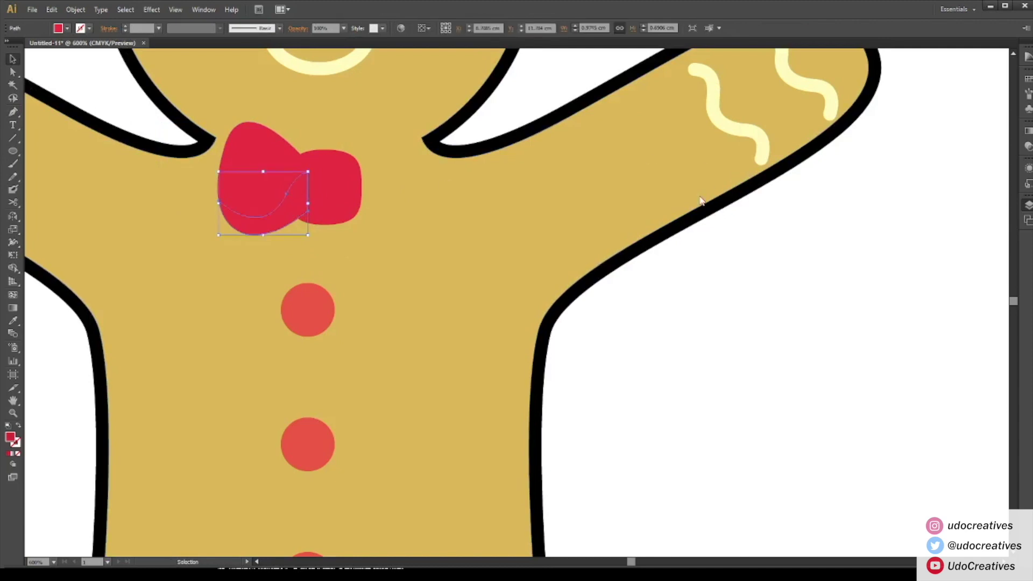
- Fill the left wing's lower shading with darker crimson and place a mirrored copy of the shaded wing on the knot's right side
{"action": "left_click_drag", "start_coordinate": [276, 188], "coordinate": [404, 209]}
{"action": "left_click", "coordinate": [570, 375]}
{"action": "left_click", "coordinate": [337, 199]}
{"action": "left_click_drag", "start_coordinate": [415, 271], "coordinate": [441, 350]}
{"action": "left_click", "coordinate": [583, 400]}
{"action": "left_click", "coordinate": [421, 295]}
{"action": "left_click_drag", "start_coordinate": [438, 292], "coordinate": [425, 293]}
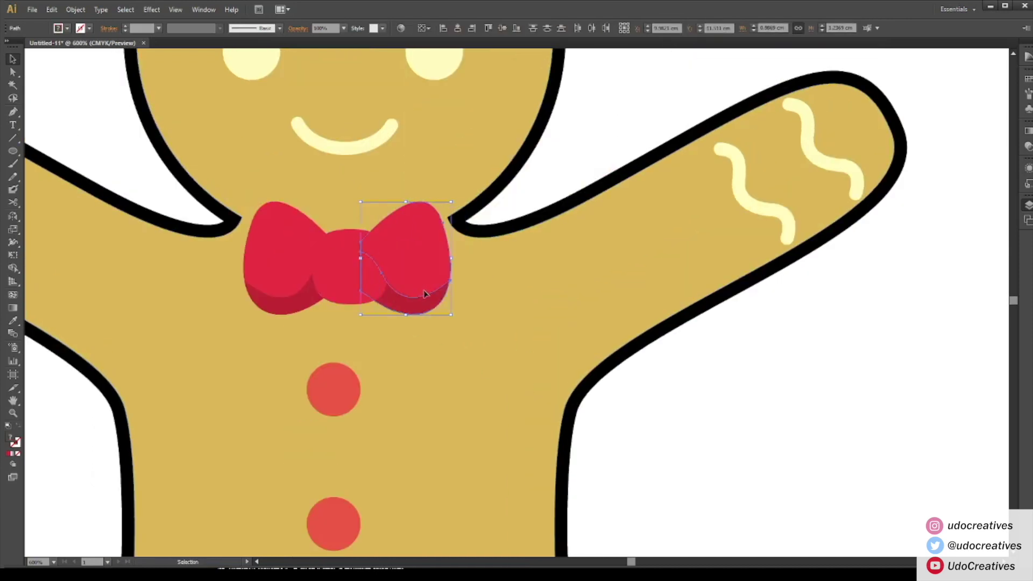
- Group each bow tie wing with its shading, and combine the two wings into one group
{"action": "key", "text": "ctrl+g"}
{"action": "left_click", "coordinate": [310, 291]}
{"action": "left_click", "coordinate": [299, 259], "text": "shift"}
{"action": "key", "text": "ctrl+g"}
{"action": "left_click", "coordinate": [417, 285], "text": "shift"}
{"action": "key", "text": "Right"}
{"action": "key", "text": "ctrl+z"}
{"action": "key", "text": "ctrl+minus"}
{"action": "key", "text": "ctrl+minus"}
{"action": "key", "text": "ctrl+minus"}
{"action": "key", "text": "ctrl+minus"}
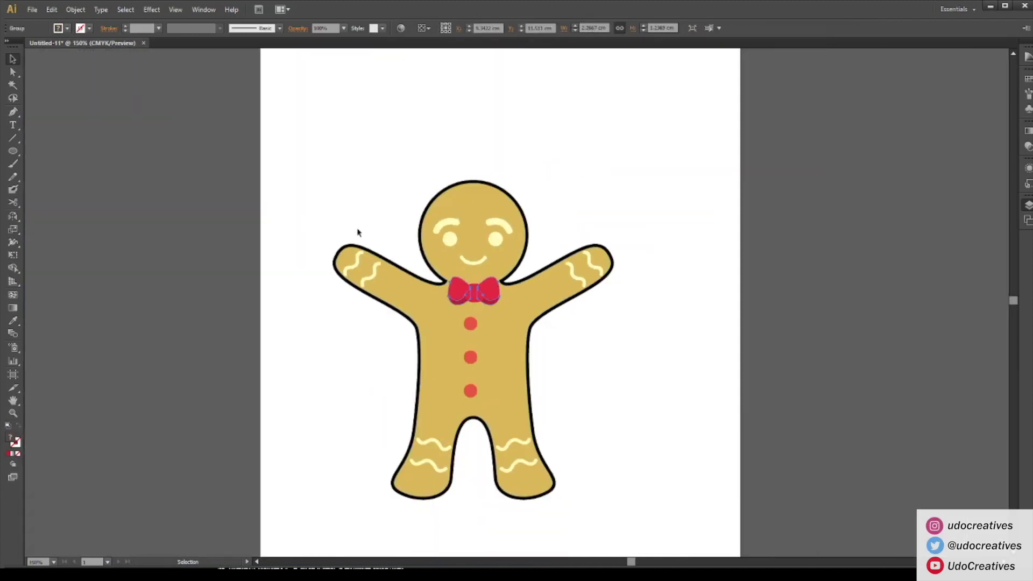
- Isolate the bow tie's left wing shape and give it a 1 pt black stroke
{"action": "key", "text": "ctrl+plus"}
{"action": "key", "text": "ctrl+plus"}
{"action": "left_click", "coordinate": [488, 288]}
{"action": "left_click_drag", "start_coordinate": [488, 288], "coordinate": [666, 378]}
{"action": "left_click", "coordinate": [317, 278]}
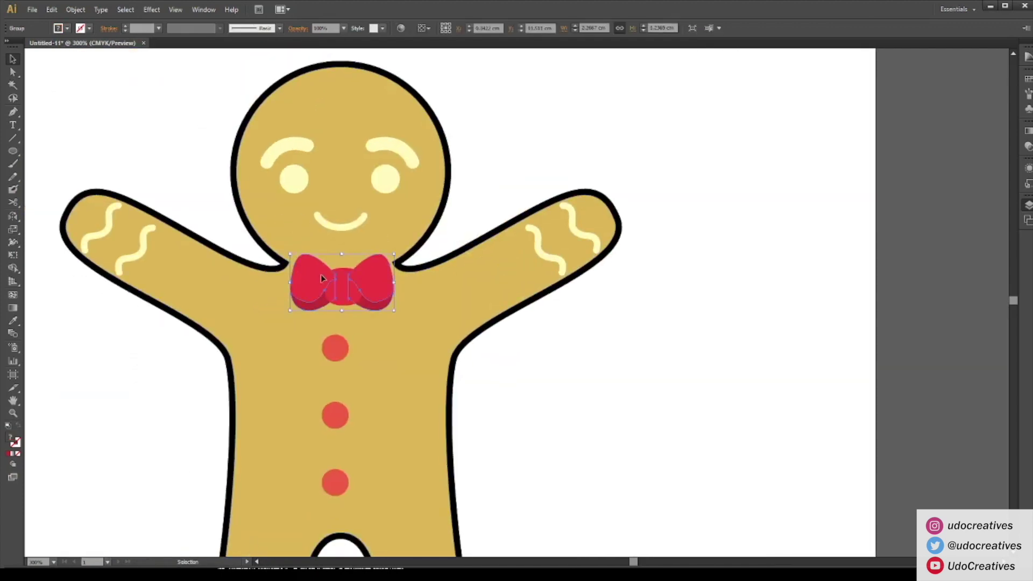
{"action": "double_click", "coordinate": [322, 278]}
{"action": "double_click", "coordinate": [321, 275]}
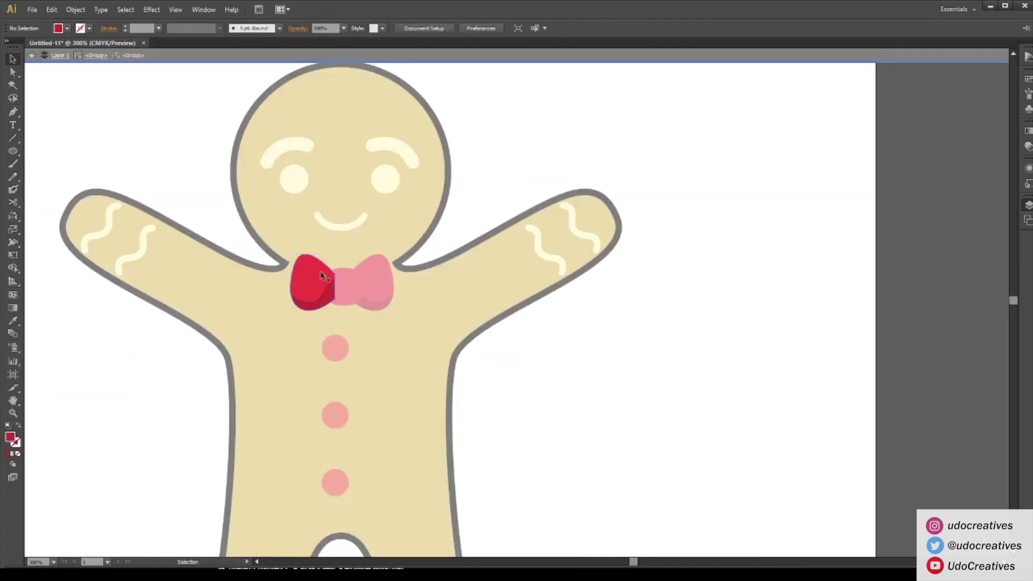
{"action": "left_click", "coordinate": [663, 213]}
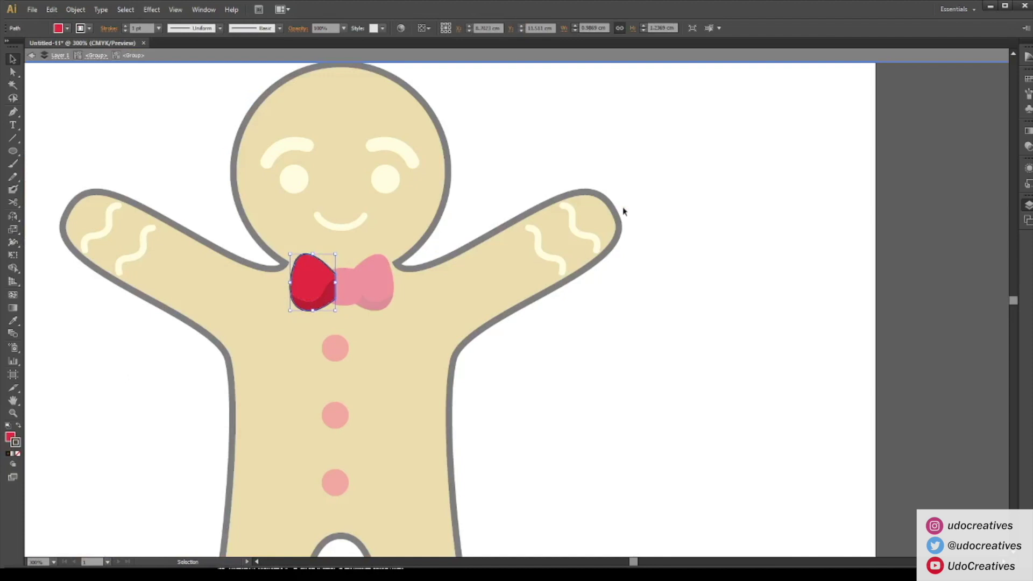
{"action": "double_click", "coordinate": [514, 386]}
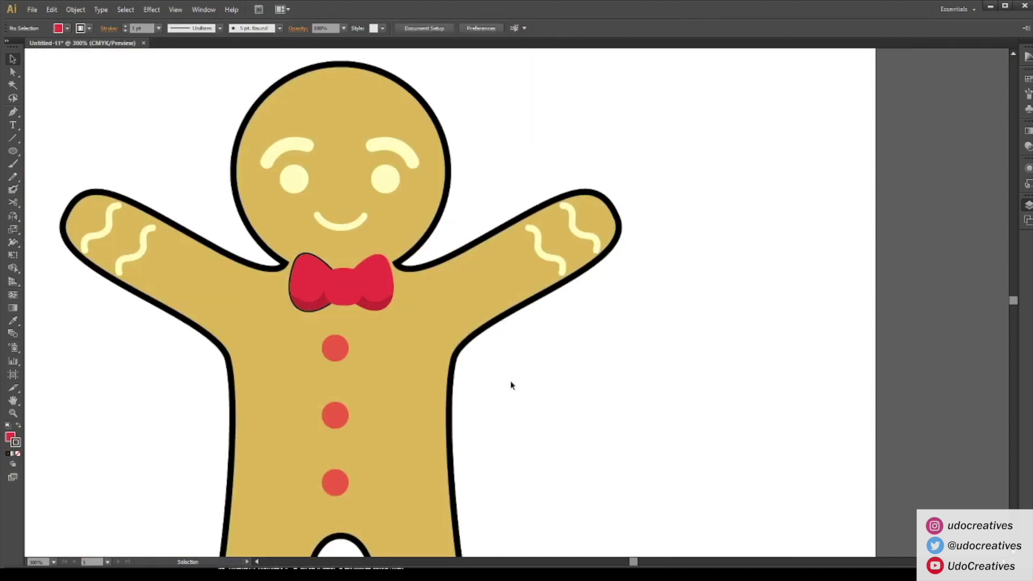
- Isolate the bow tie's right wing shape and add a black stroke matching the left wing's
{"action": "double_click", "coordinate": [378, 278]}
{"action": "double_click", "coordinate": [383, 279]}
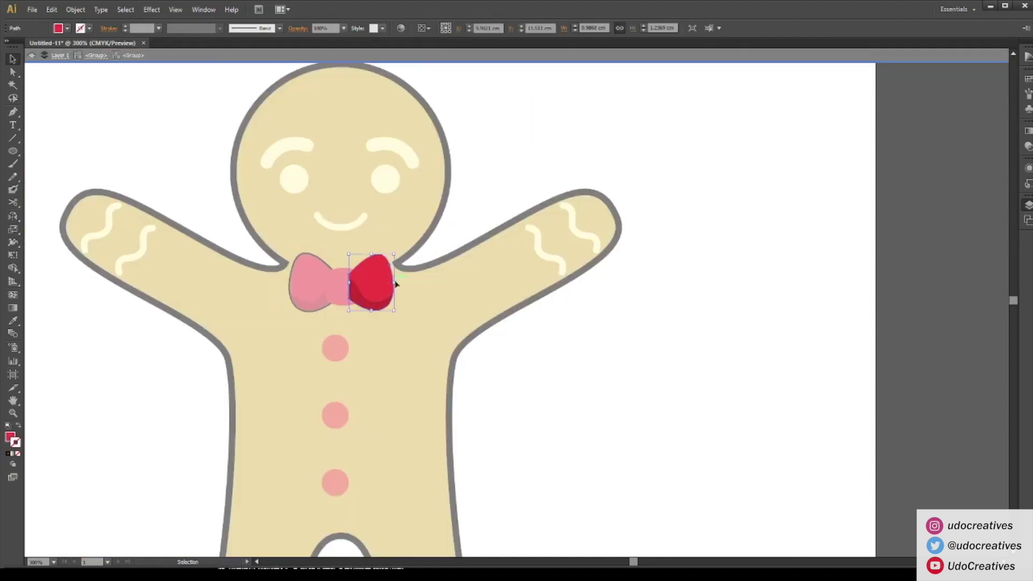
{"action": "double_click", "coordinate": [625, 346]}
- Isolate the bow tie's center knot and add a black stroke around it
{"action": "left_click", "coordinate": [342, 277]}
{"action": "double_click", "coordinate": [344, 277]}
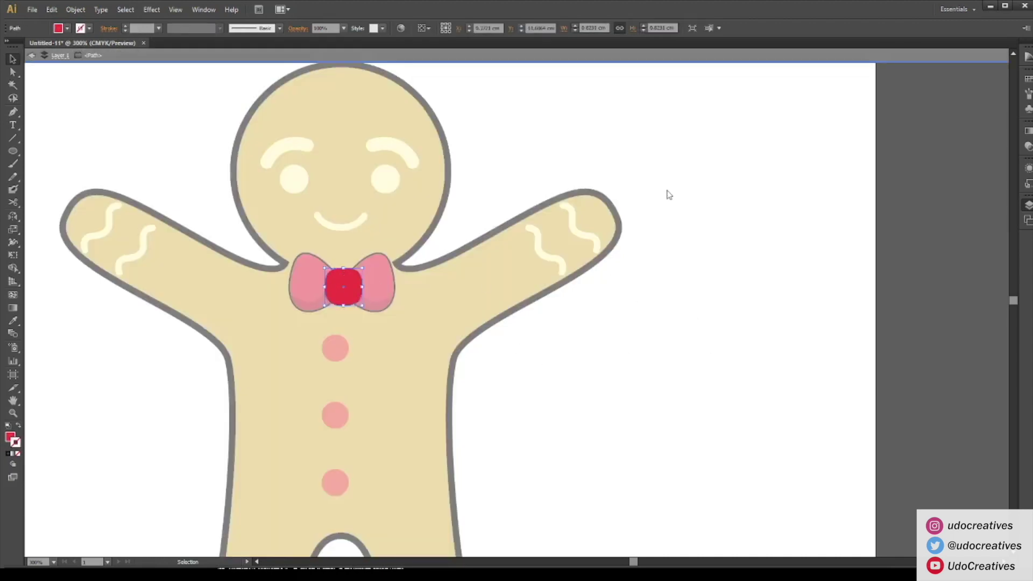
{"action": "left_click", "coordinate": [656, 227]}
{"action": "double_click", "coordinate": [613, 362]}
- Thicken the bow tie's black outlines and group the knot with both wings
{"action": "left_click", "coordinate": [348, 287]}
{"action": "key", "text": "a"}
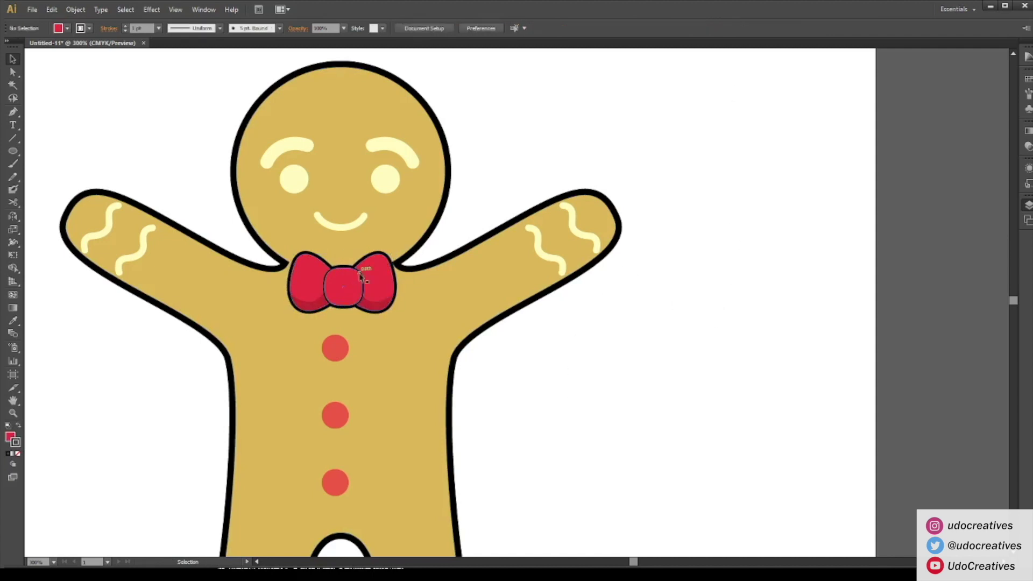
{"action": "left_click", "coordinate": [347, 281]}
{"action": "left_click_drag", "start_coordinate": [347, 281], "coordinate": [341, 281]}
{"action": "key", "text": "ctrl+z"}
{"action": "key", "text": "ctrl+g"}
{"action": "left_click", "coordinate": [426, 232]}
- Group the gingerbread man's two eyes and two eyebrows together
{"action": "left_click_drag", "start_coordinate": [463, 235], "coordinate": [470, 294]}
{"action": "left_click", "coordinate": [392, 230]}
{"action": "left_click", "coordinate": [403, 209], "text": "shift"}
{"action": "left_click", "coordinate": [313, 206], "text": "shift"}
{"action": "left_click", "coordinate": [304, 238], "text": "shift"}
{"action": "key", "text": "ctrl+g"}
{"action": "left_click", "coordinate": [540, 179]}
- Align the body, facial features, bow tie and chest buttons on their horizontal centers
{"action": "key", "text": "ctrl+minus"}
{"action": "key", "text": "ctrl+minus"}
{"action": "key", "text": "ctrl+minus"}
{"action": "key", "text": "ctrl+plus"}
{"action": "key", "text": "space"}
{"action": "left_click_drag", "start_coordinate": [457, 189], "coordinate": [399, 426]}
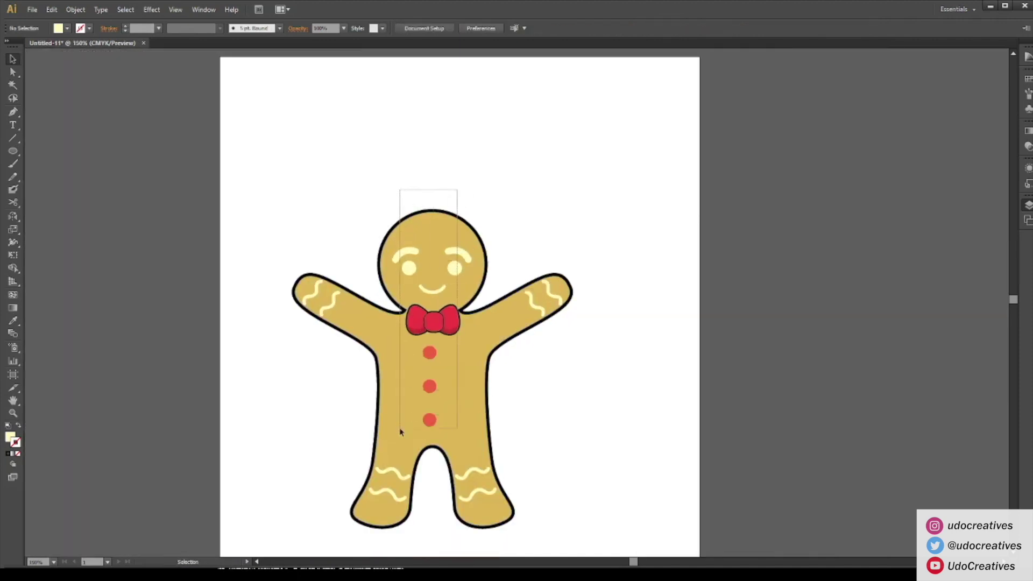
{"action": "left_click_drag", "start_coordinate": [410, 463], "coordinate": [410, 463]}
{"action": "left_click", "coordinate": [457, 27]}
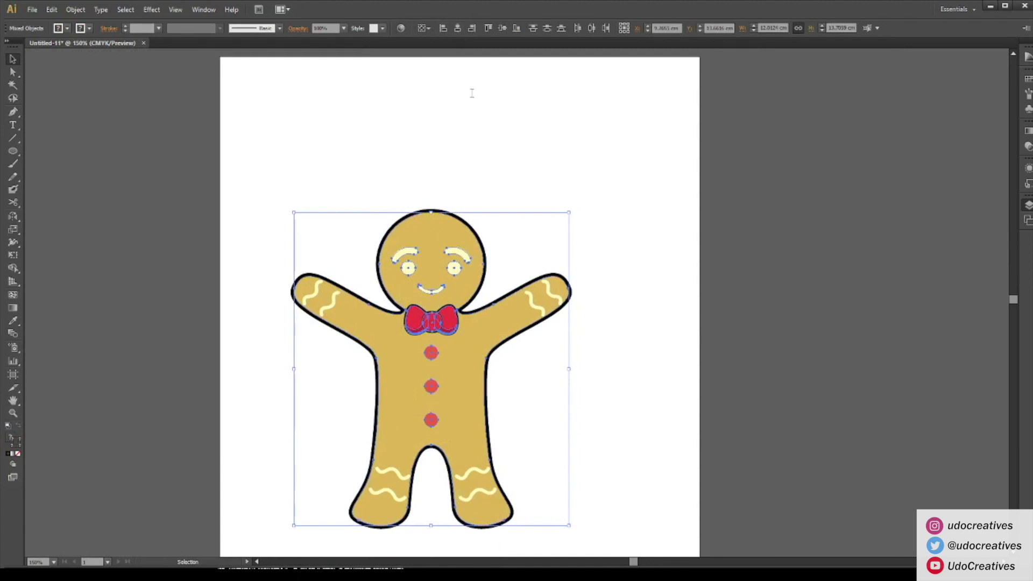
{"action": "left_click", "coordinate": [539, 184]}
- Select the wavy icing lines on the gingerbread man's left leg
{"action": "left_click", "coordinate": [393, 473]}
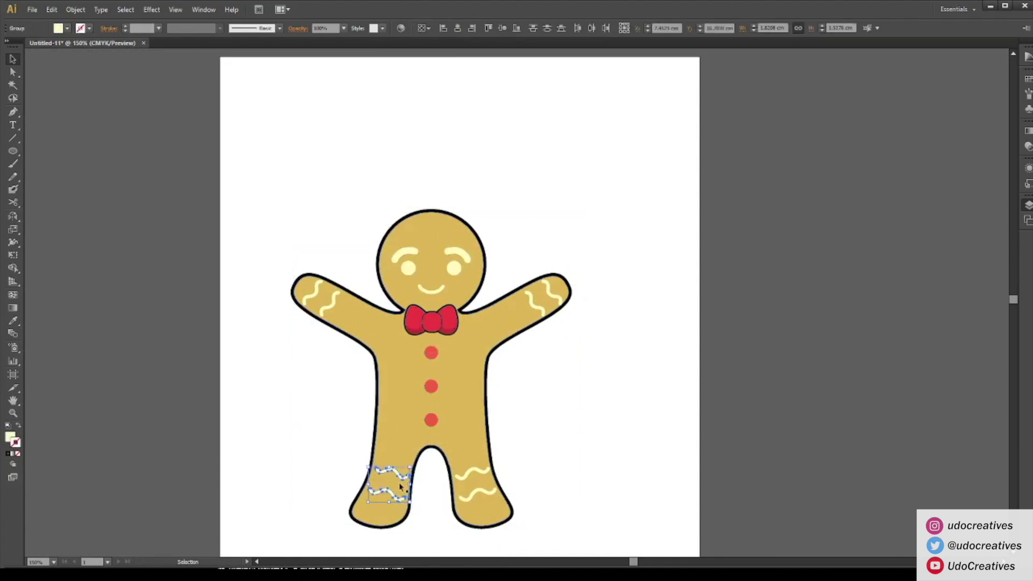